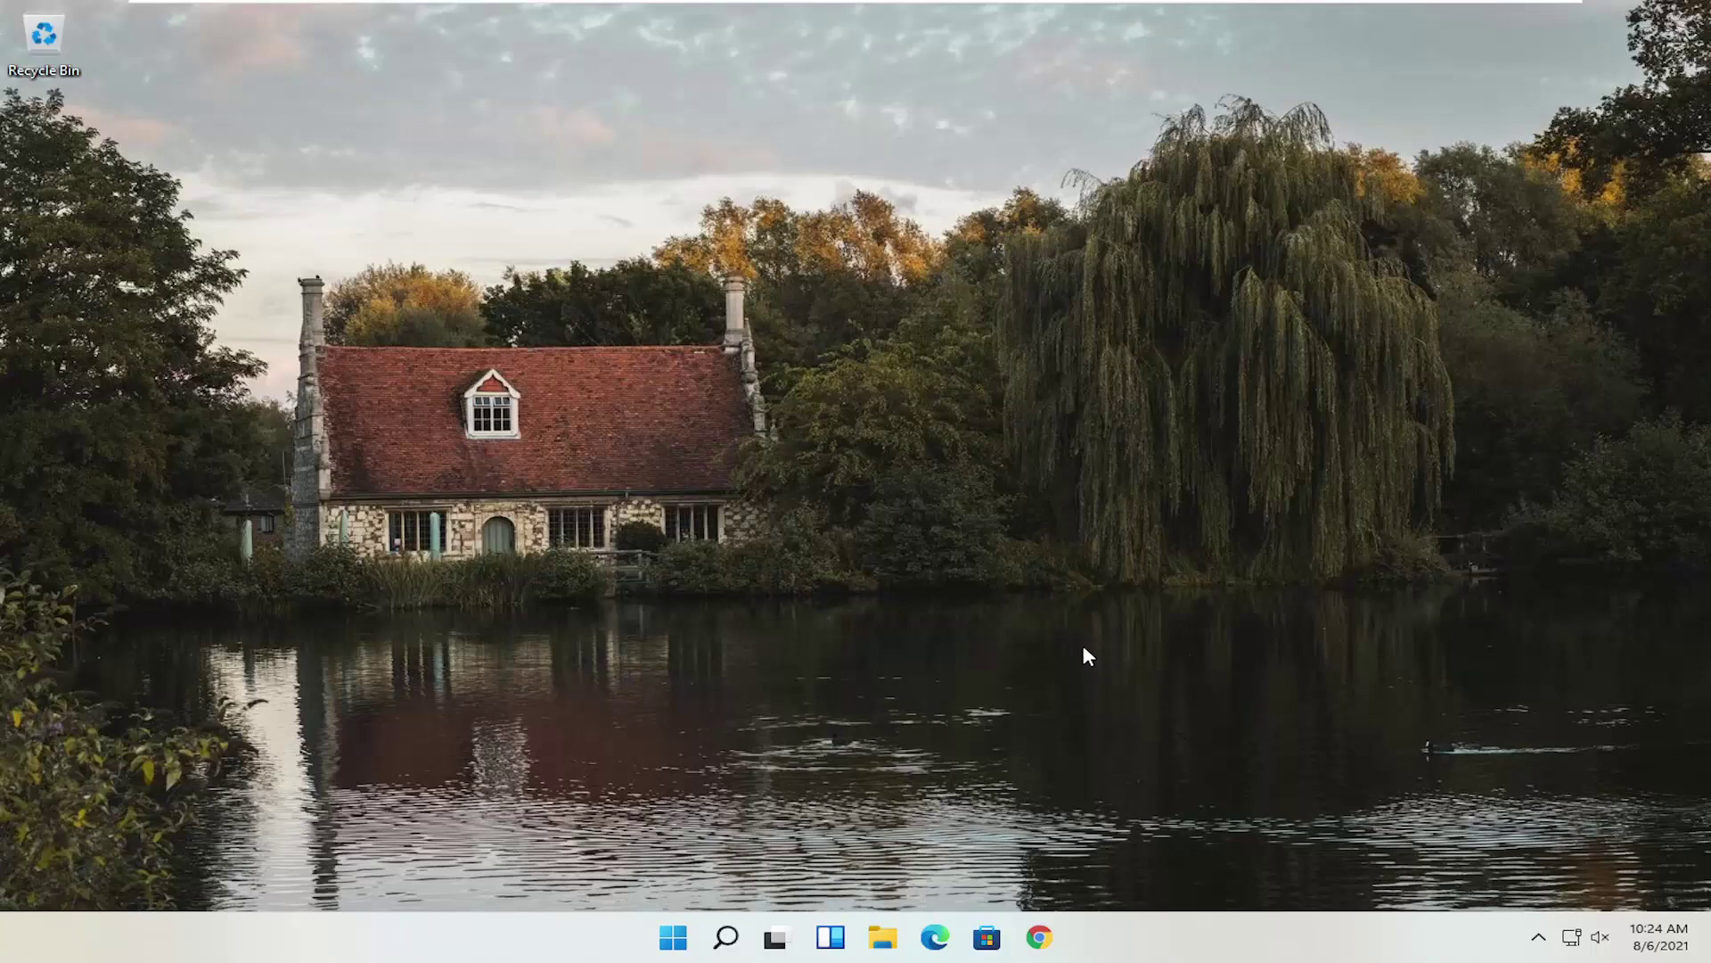
- Open Chrome in a maximized window and go to google.com
left_click(1052, 936)
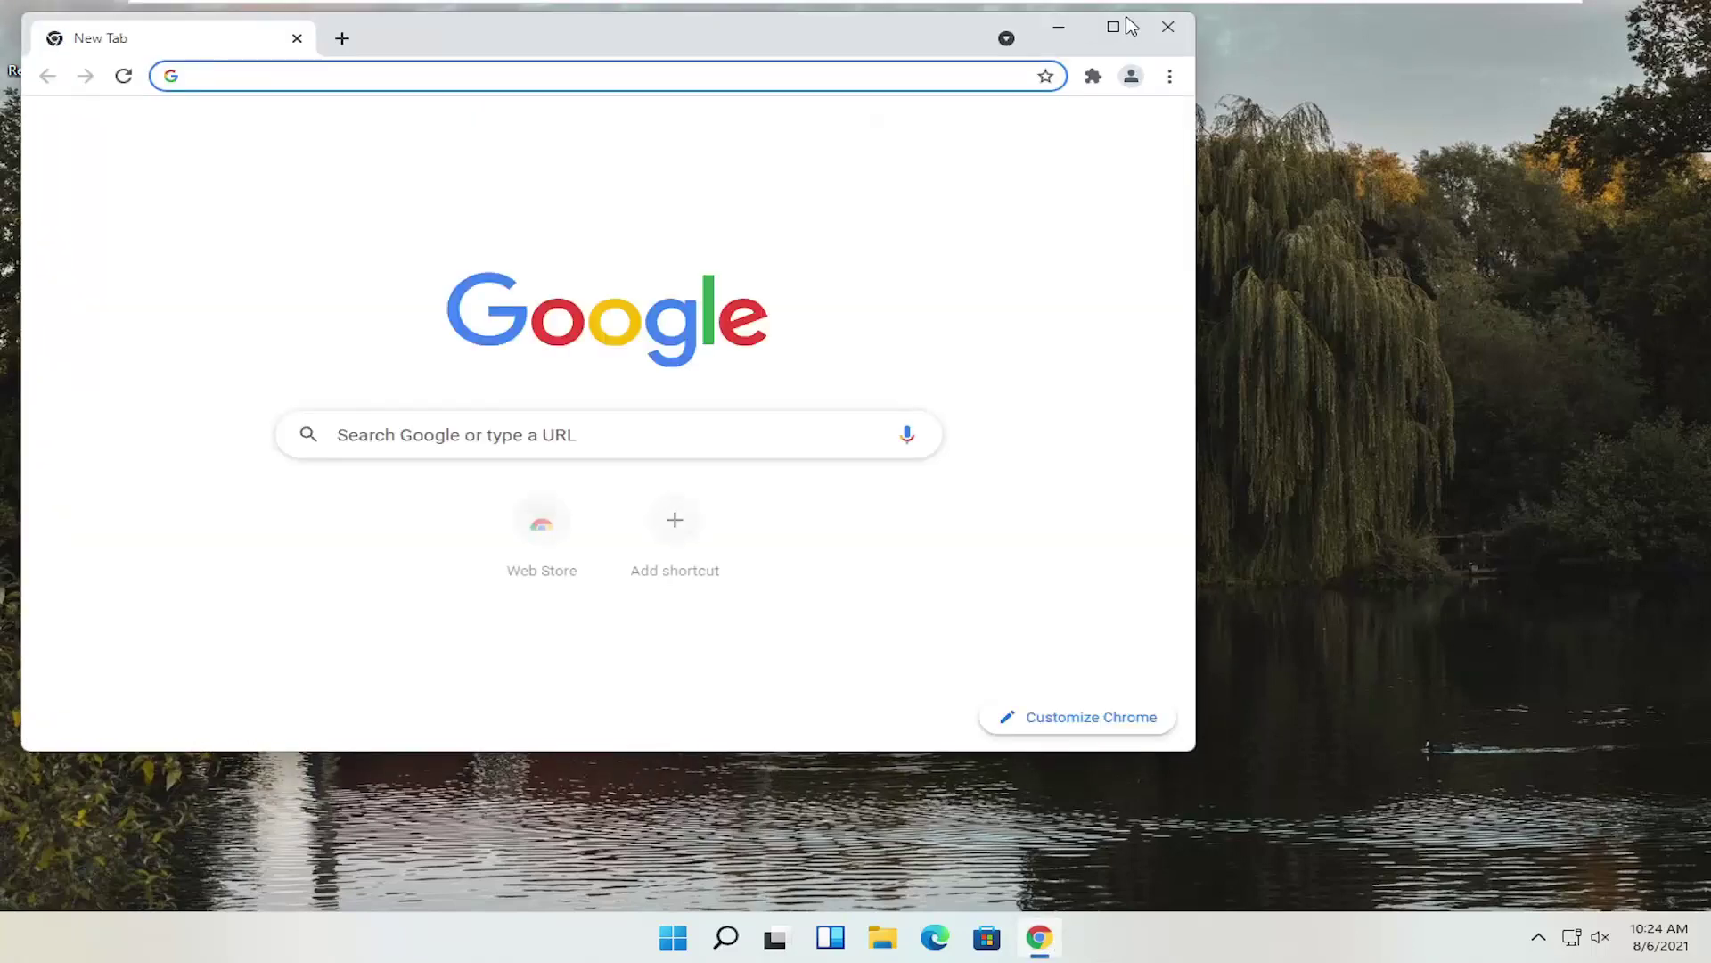
double_click(756, 32)
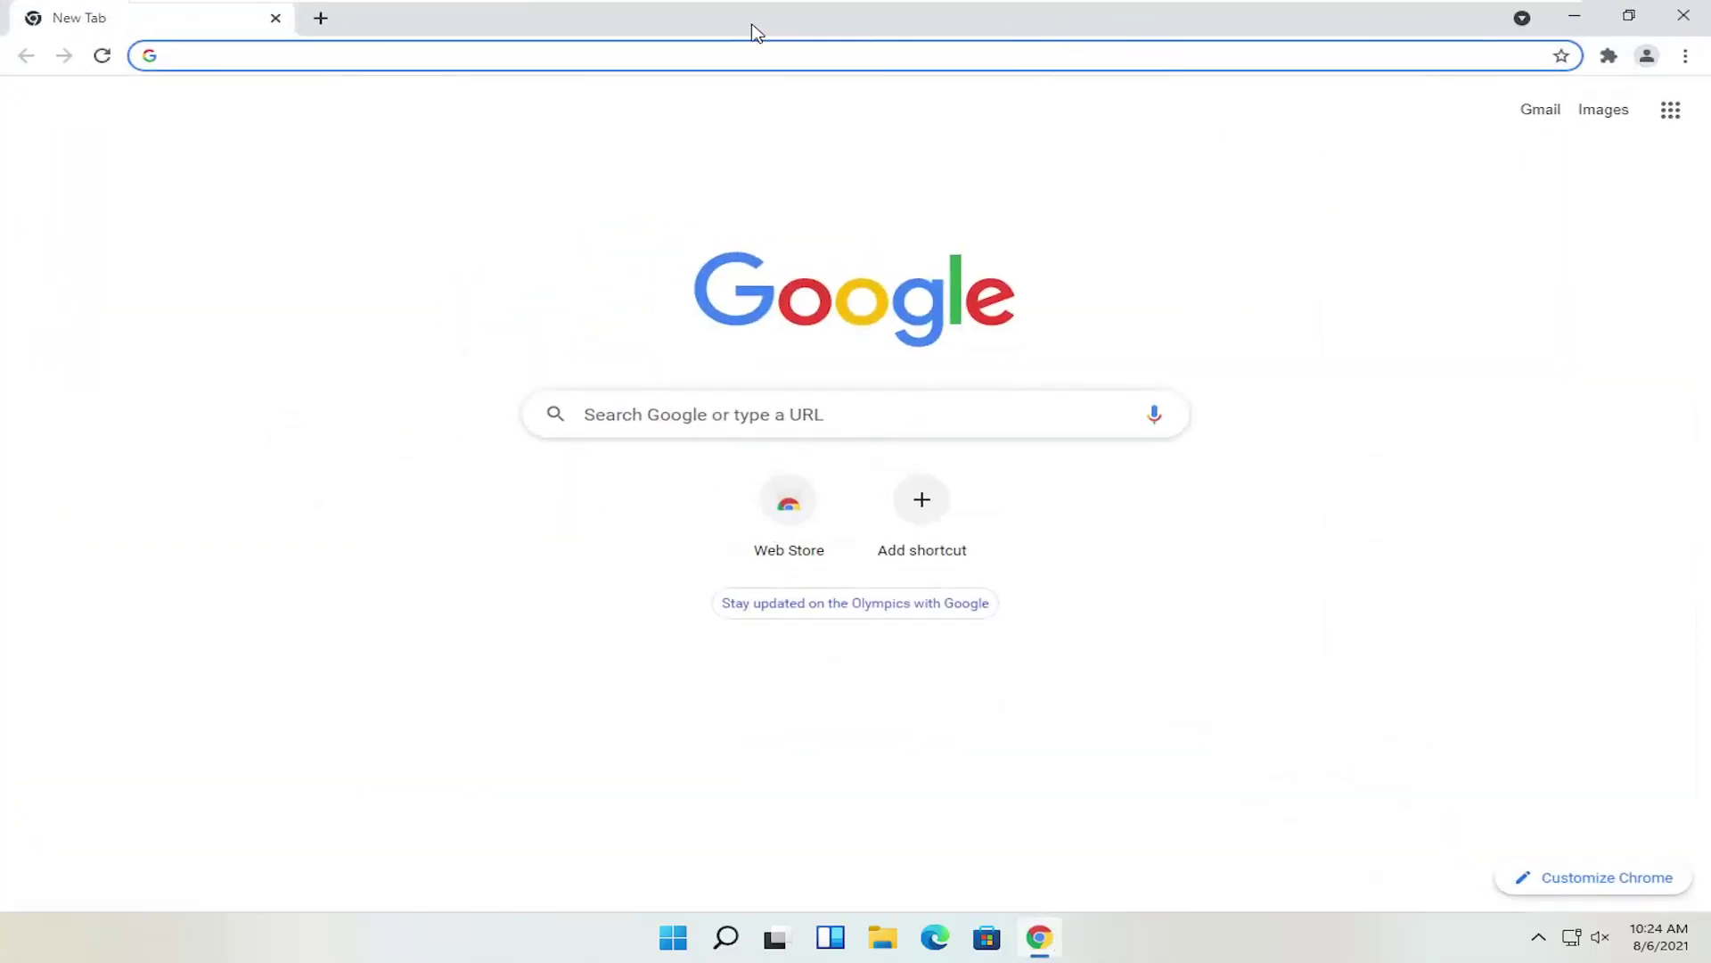
type("google.com")
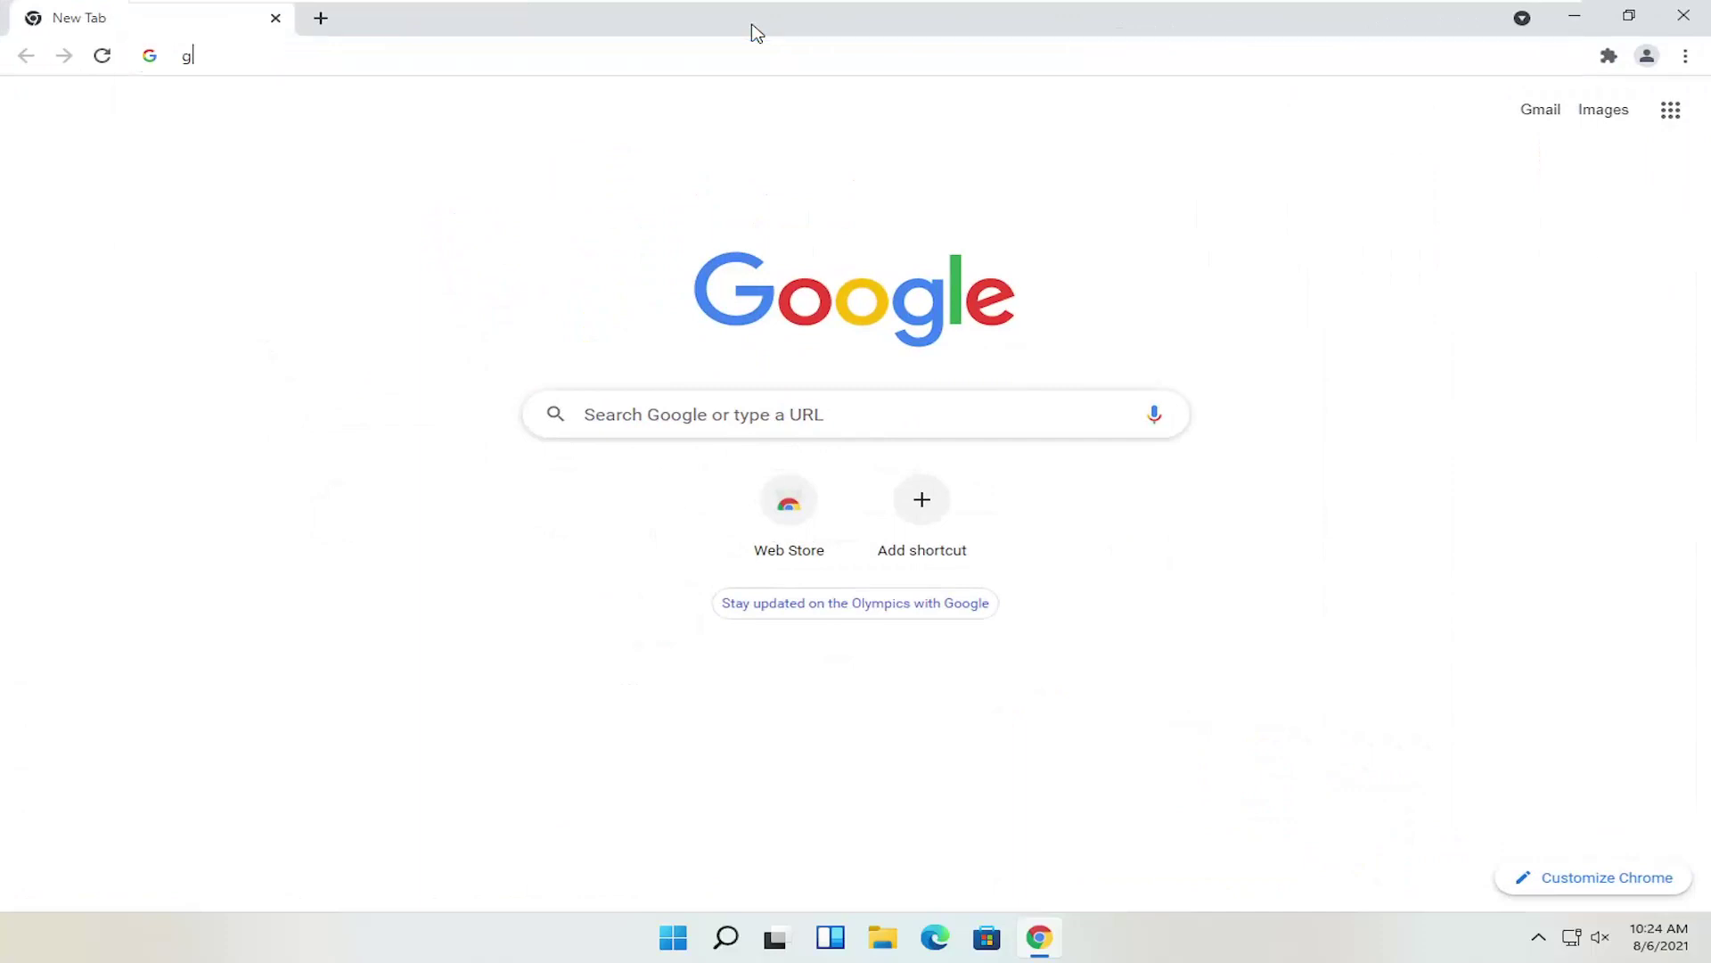
key("Return")
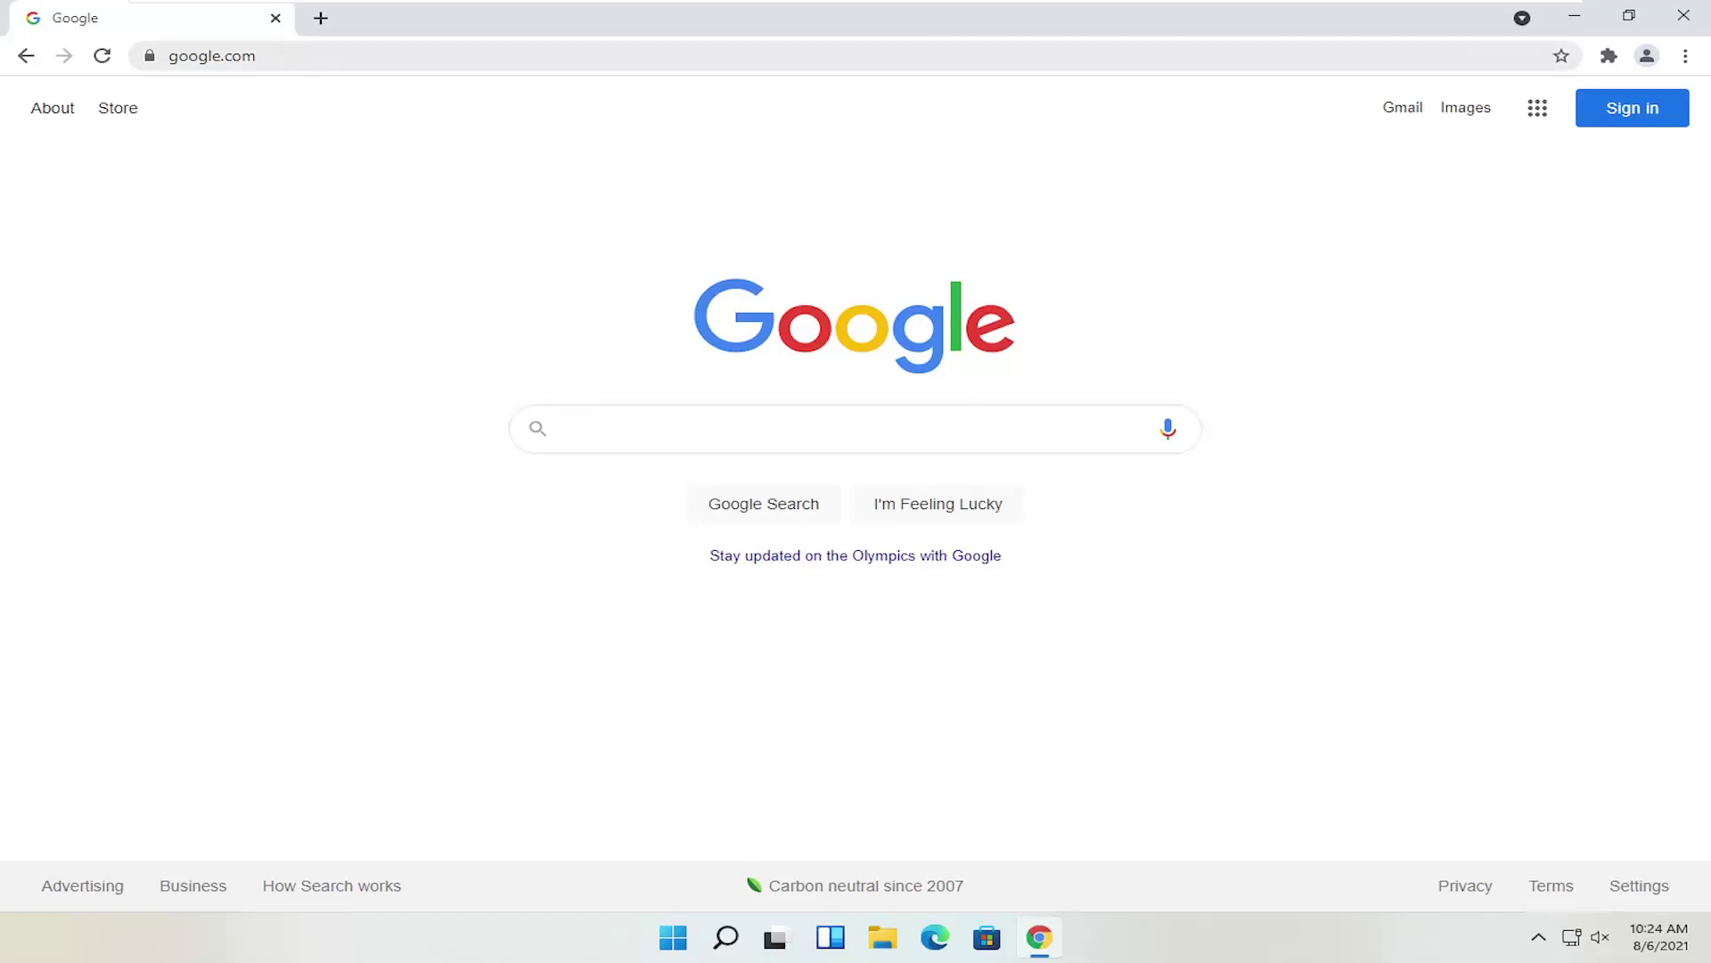
- Search Google for "canon printer drivers" and open the Canon U.S.A. Drivers & Downloads result
left_click(499, 56)
type("canon printer")
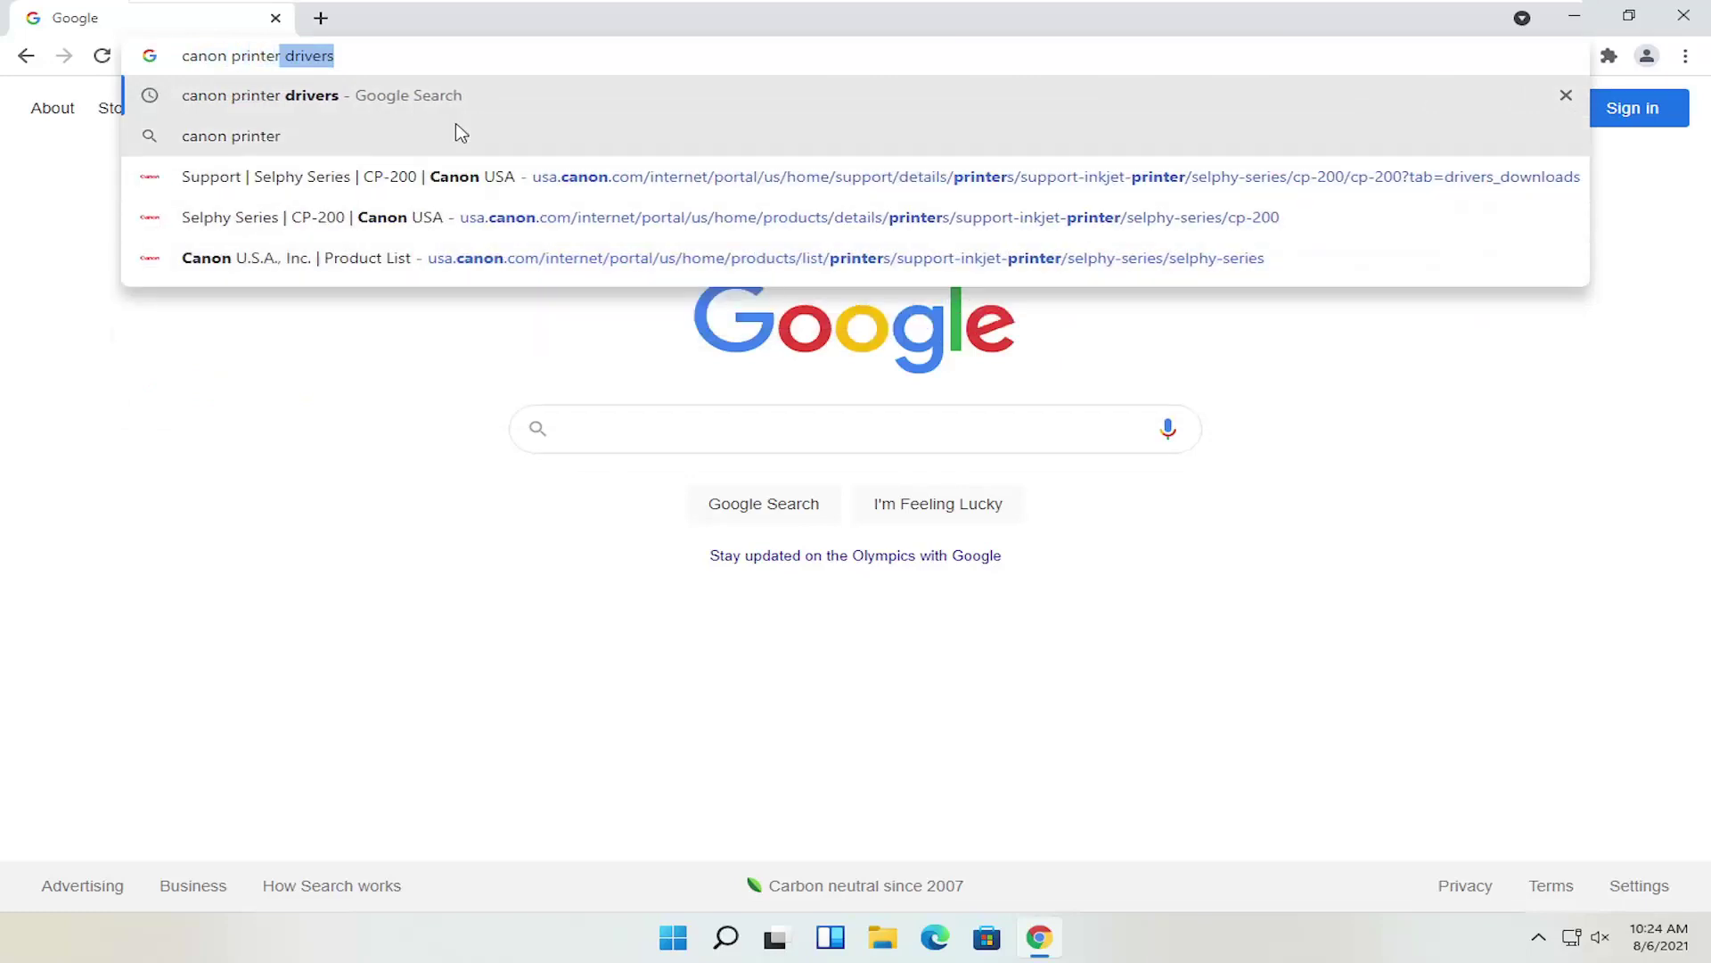
left_click(414, 96)
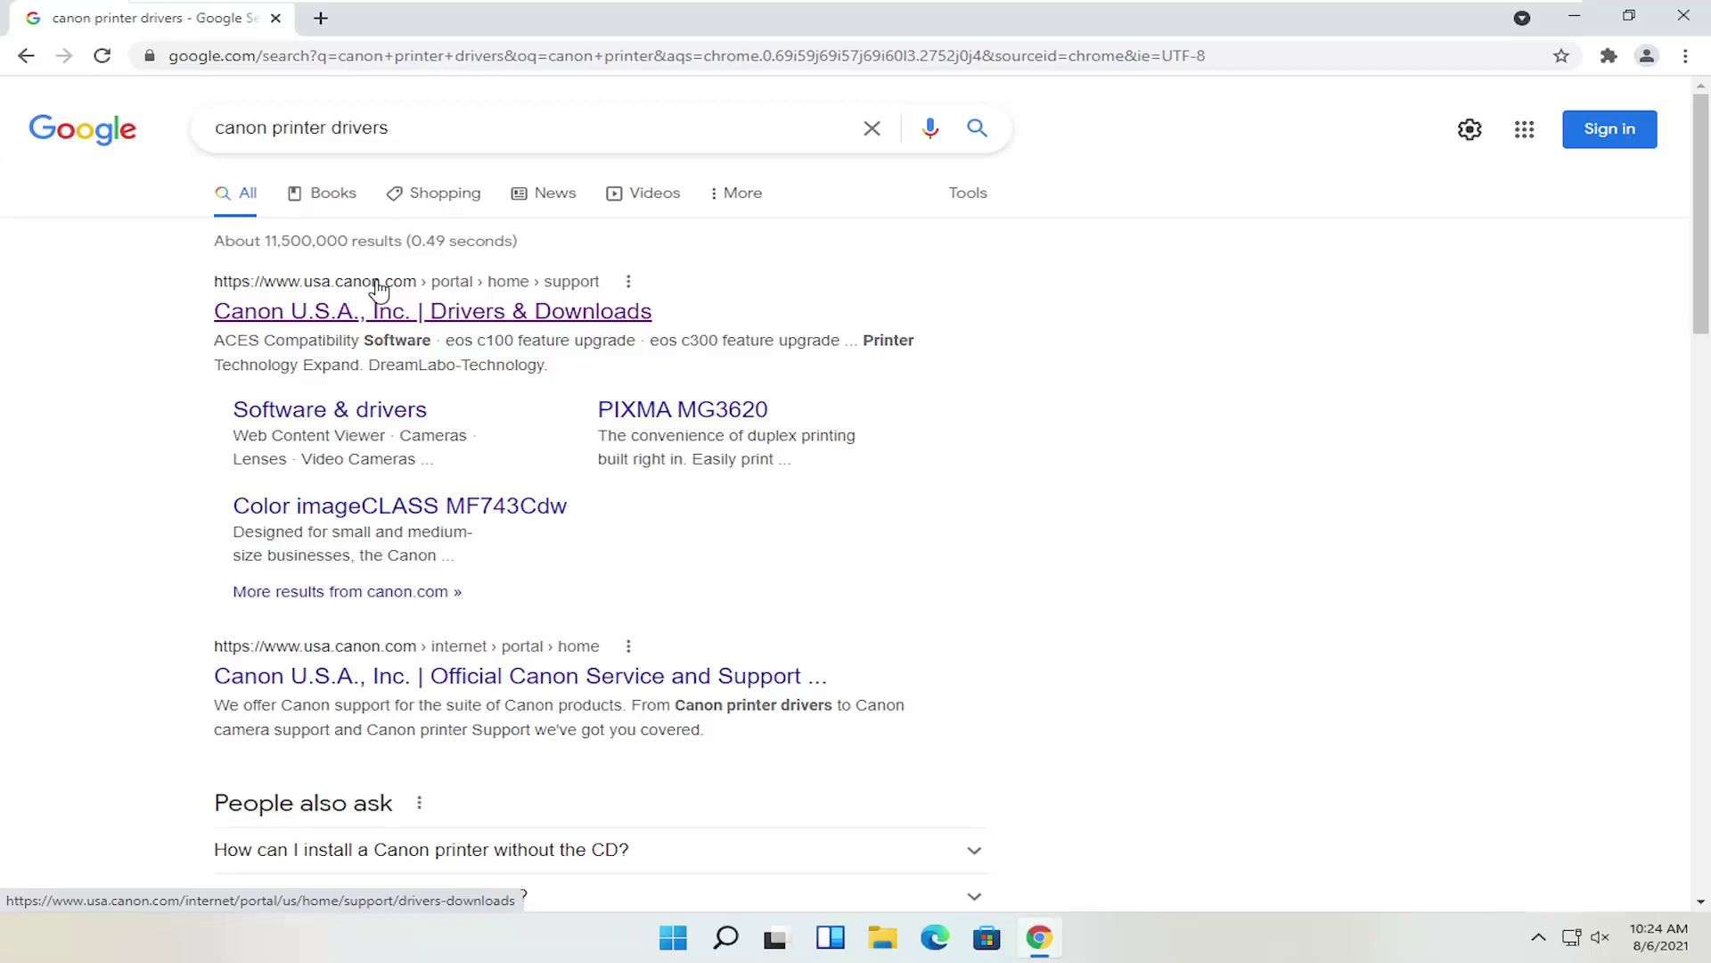
left_click(300, 314)
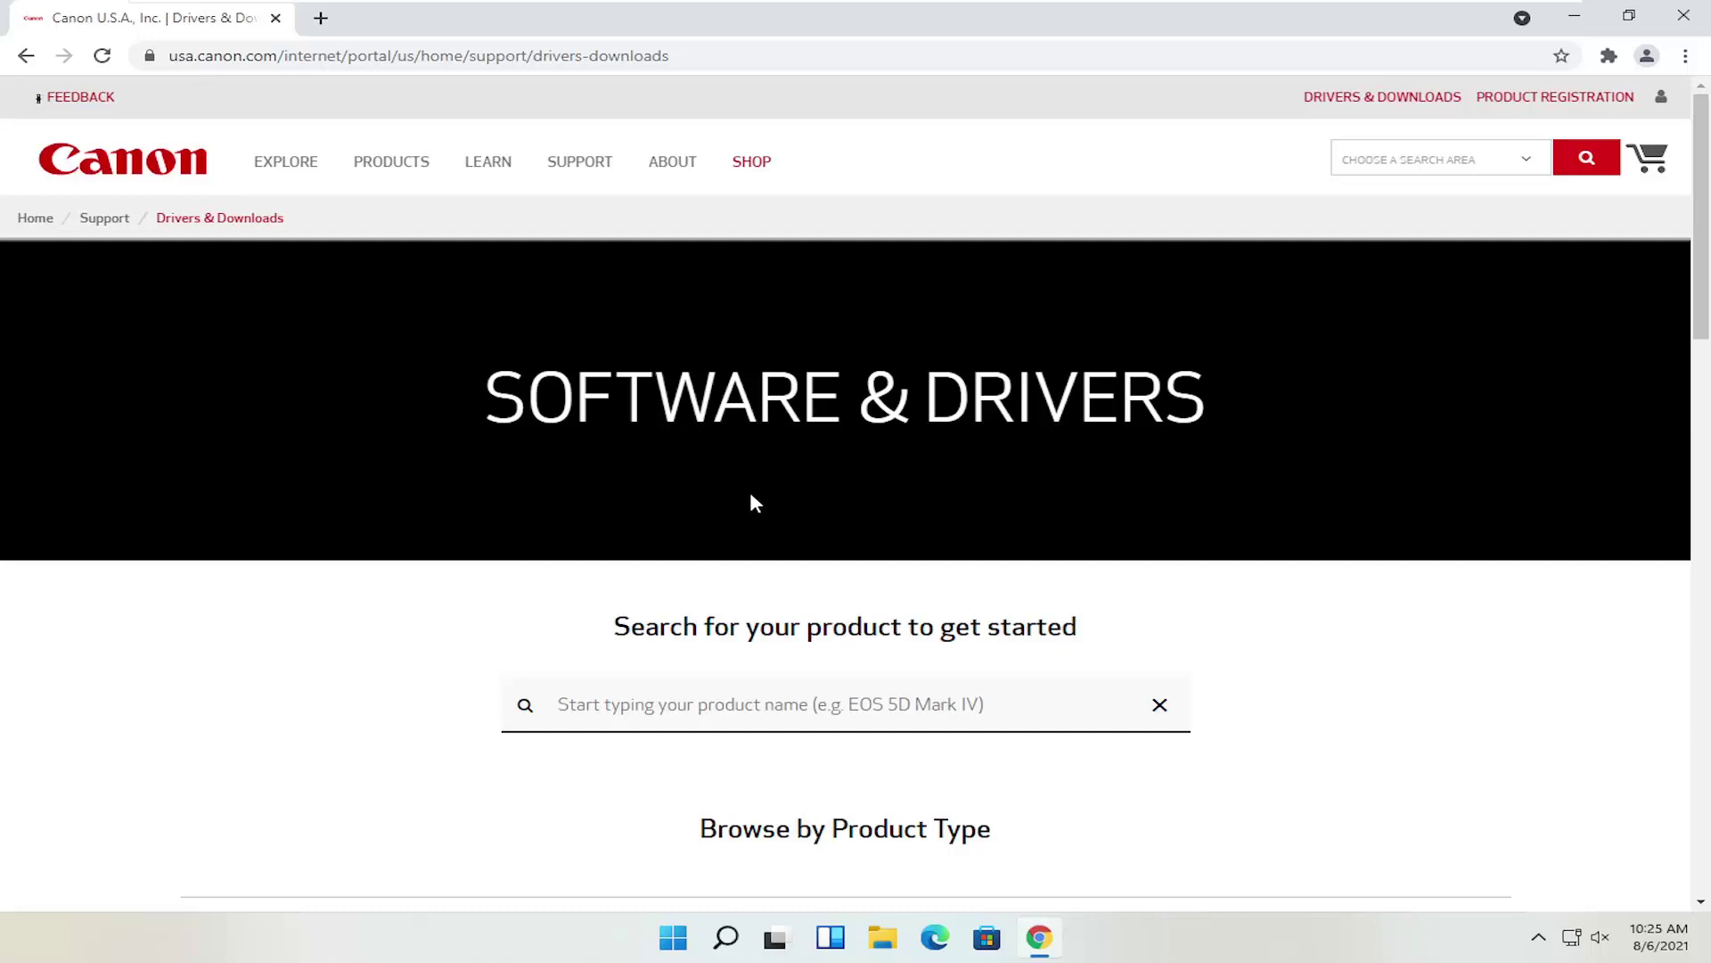
- Look at the device families under the Printers product type, then return to the product type overview
scroll(758, 486, "down", 1)
scroll(799, 542, "down", 1)
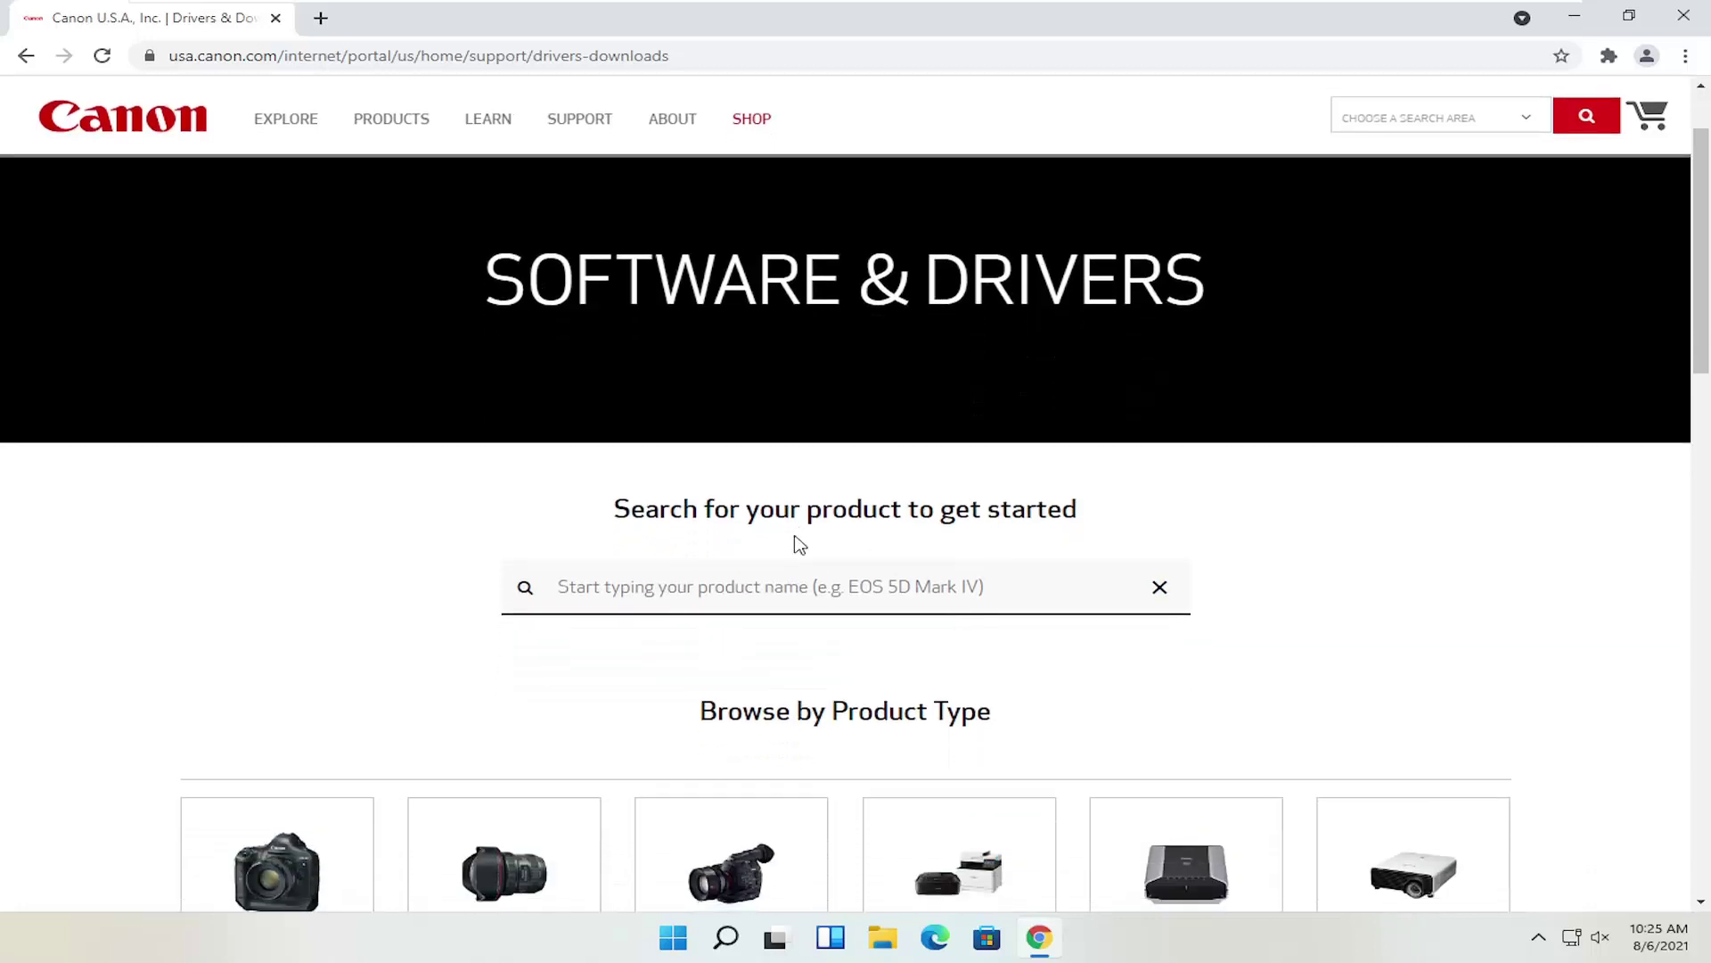
left_click(558, 526)
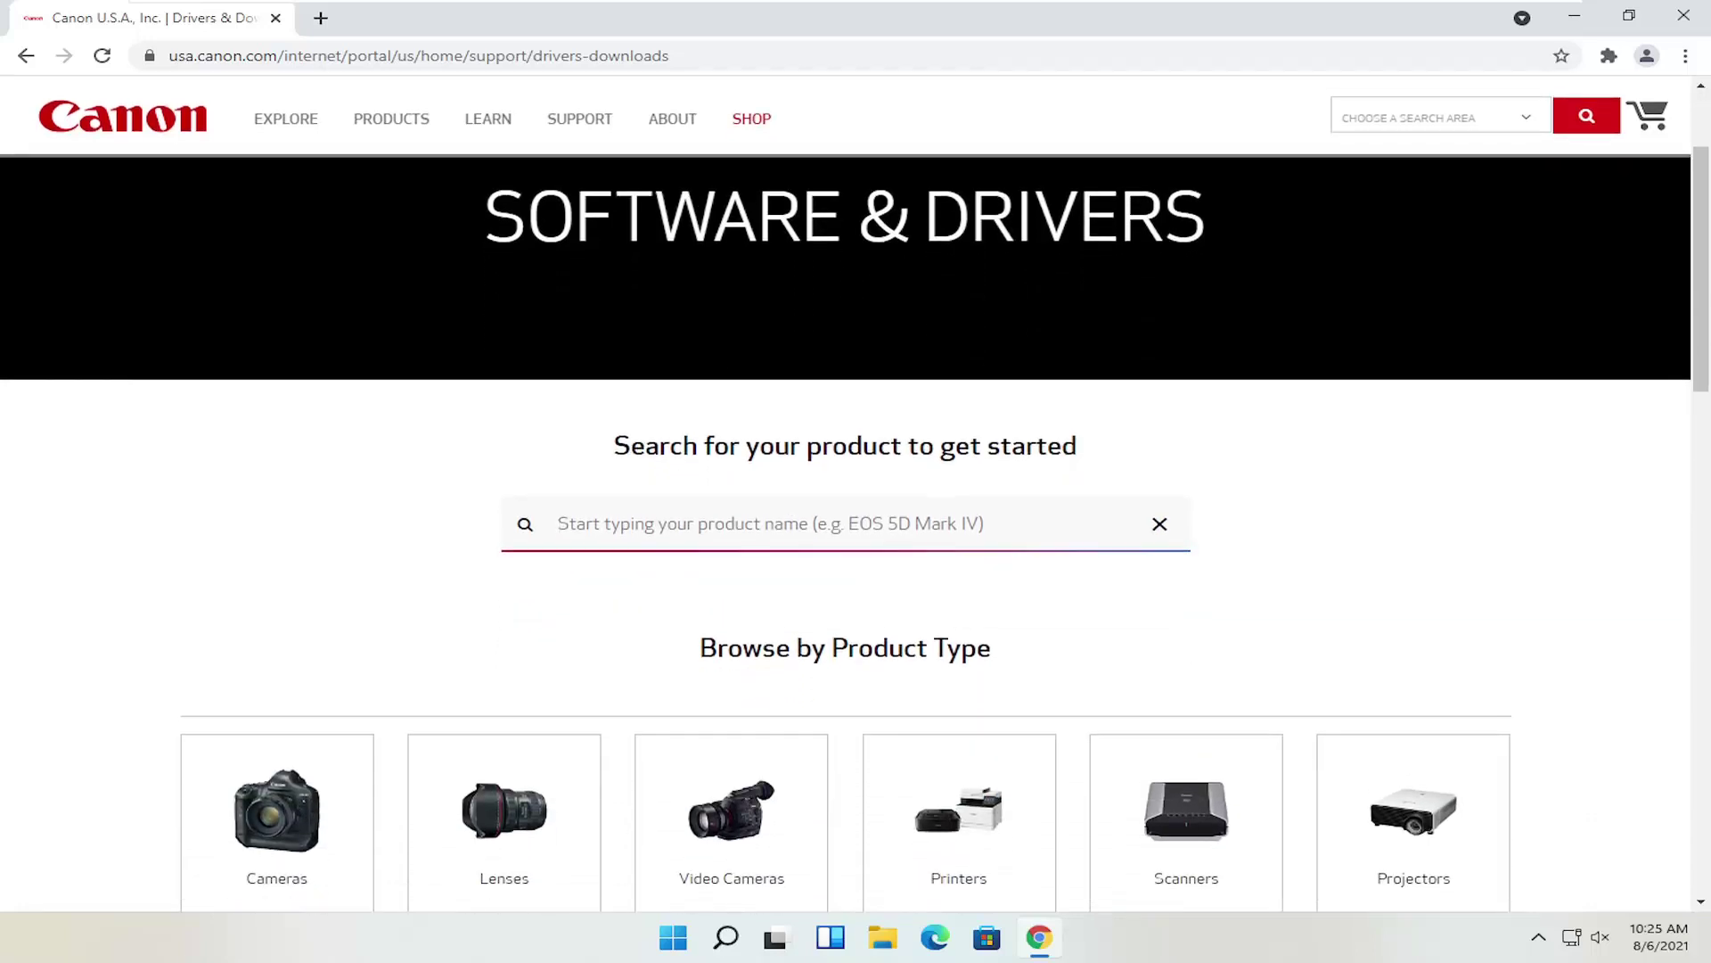
scroll(846, 522, "down", 2)
scroll(692, 419, "down", 2)
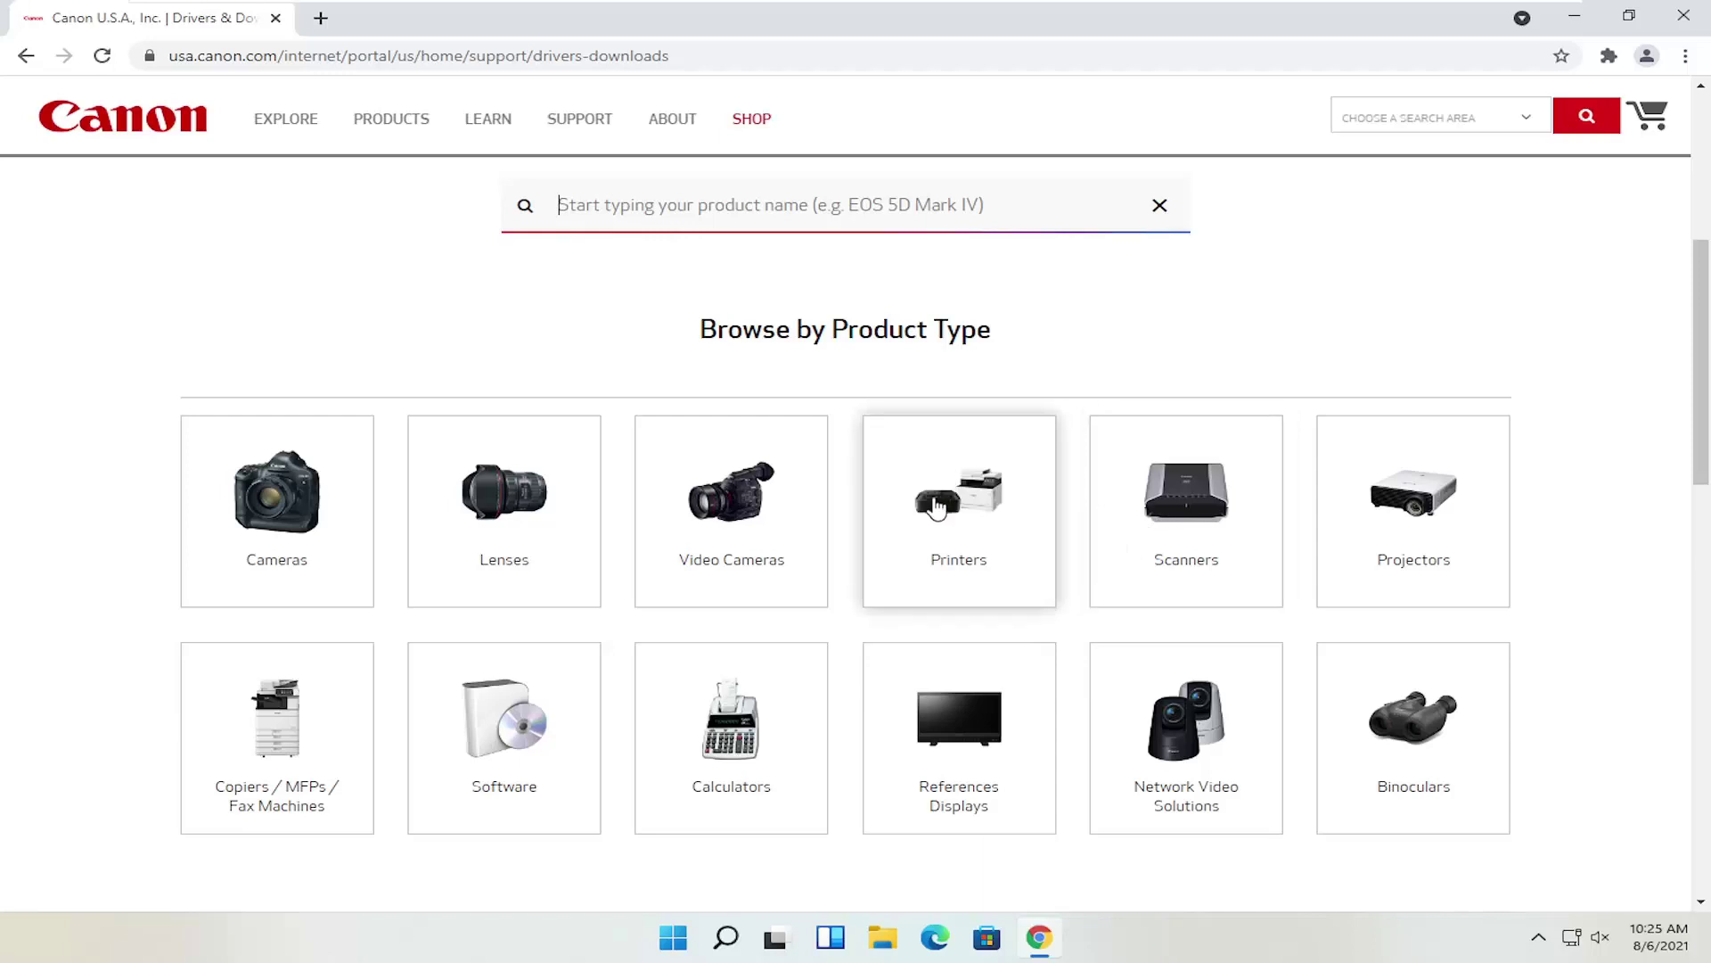
left_click(976, 516)
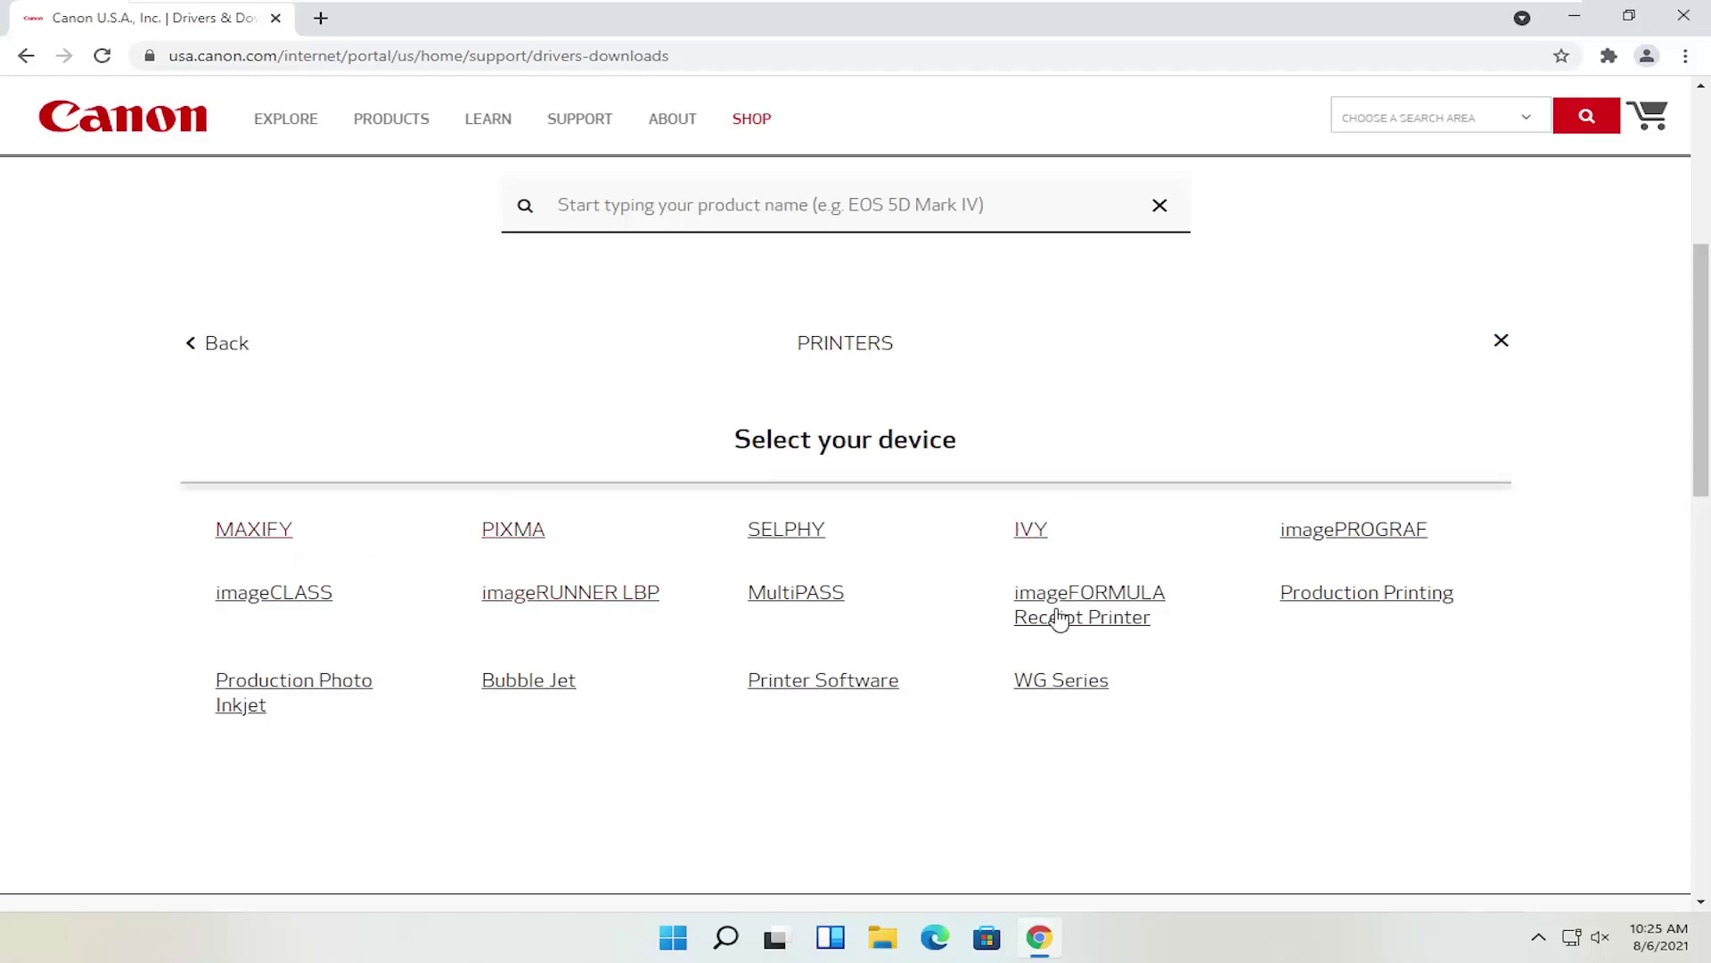
left_click(230, 347)
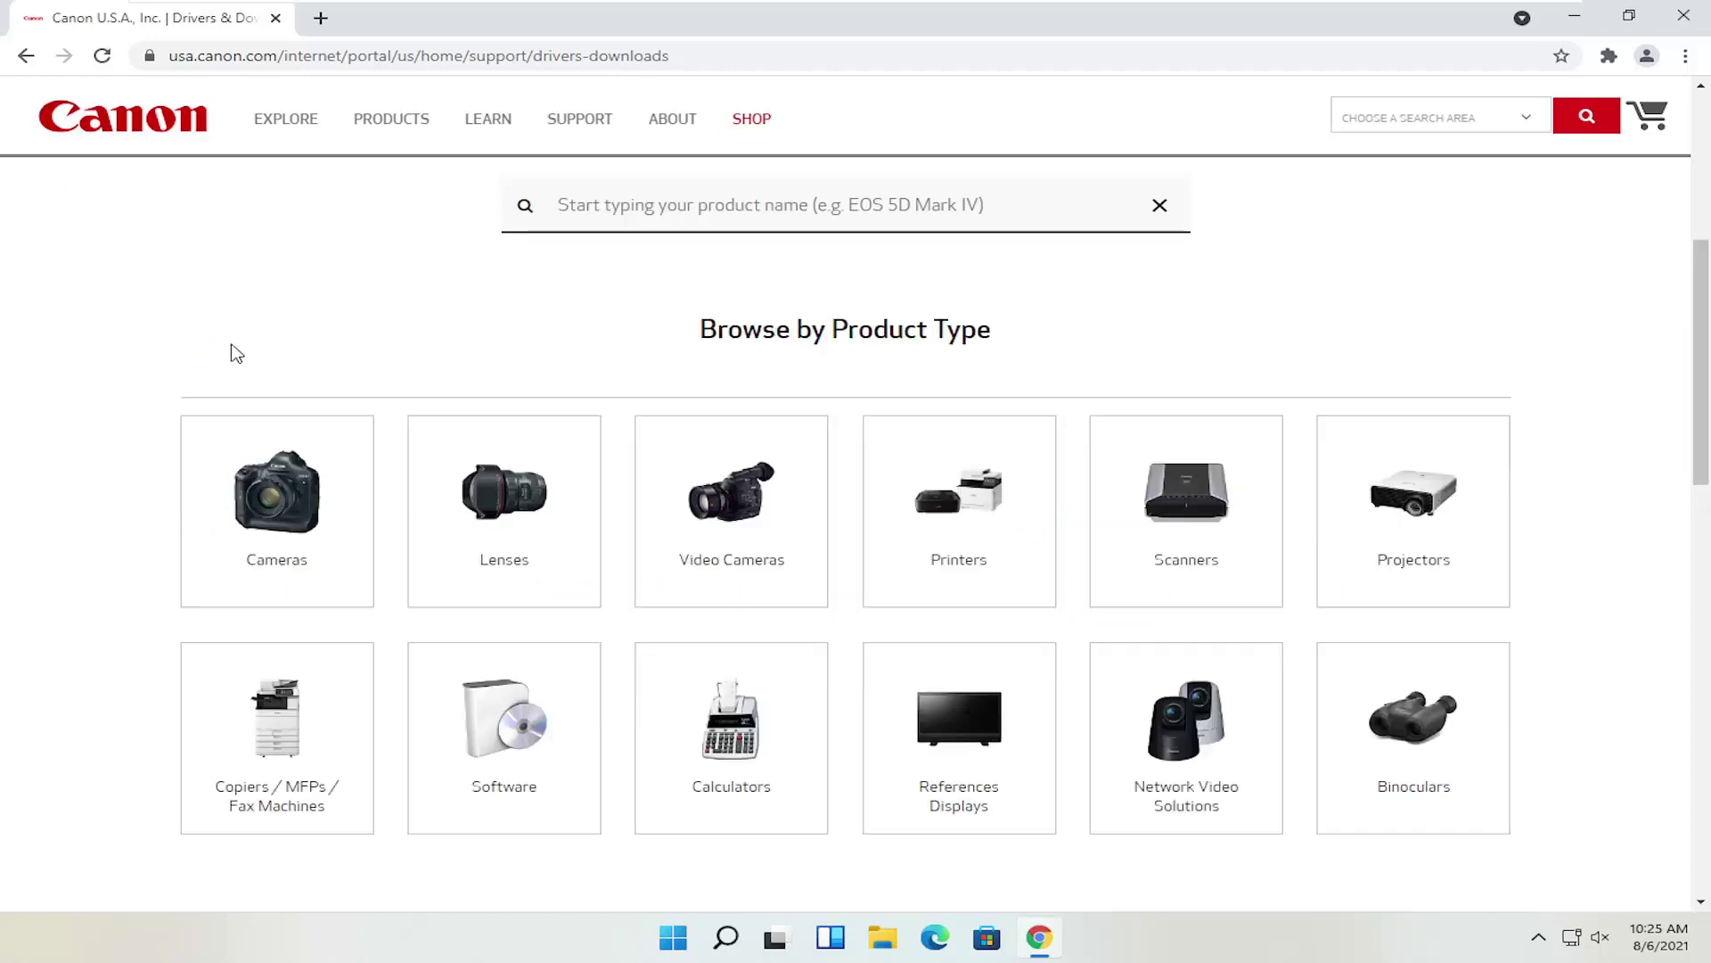
- Look at the device families under the Scanners product type and go back to the product type overview
left_click(1229, 516)
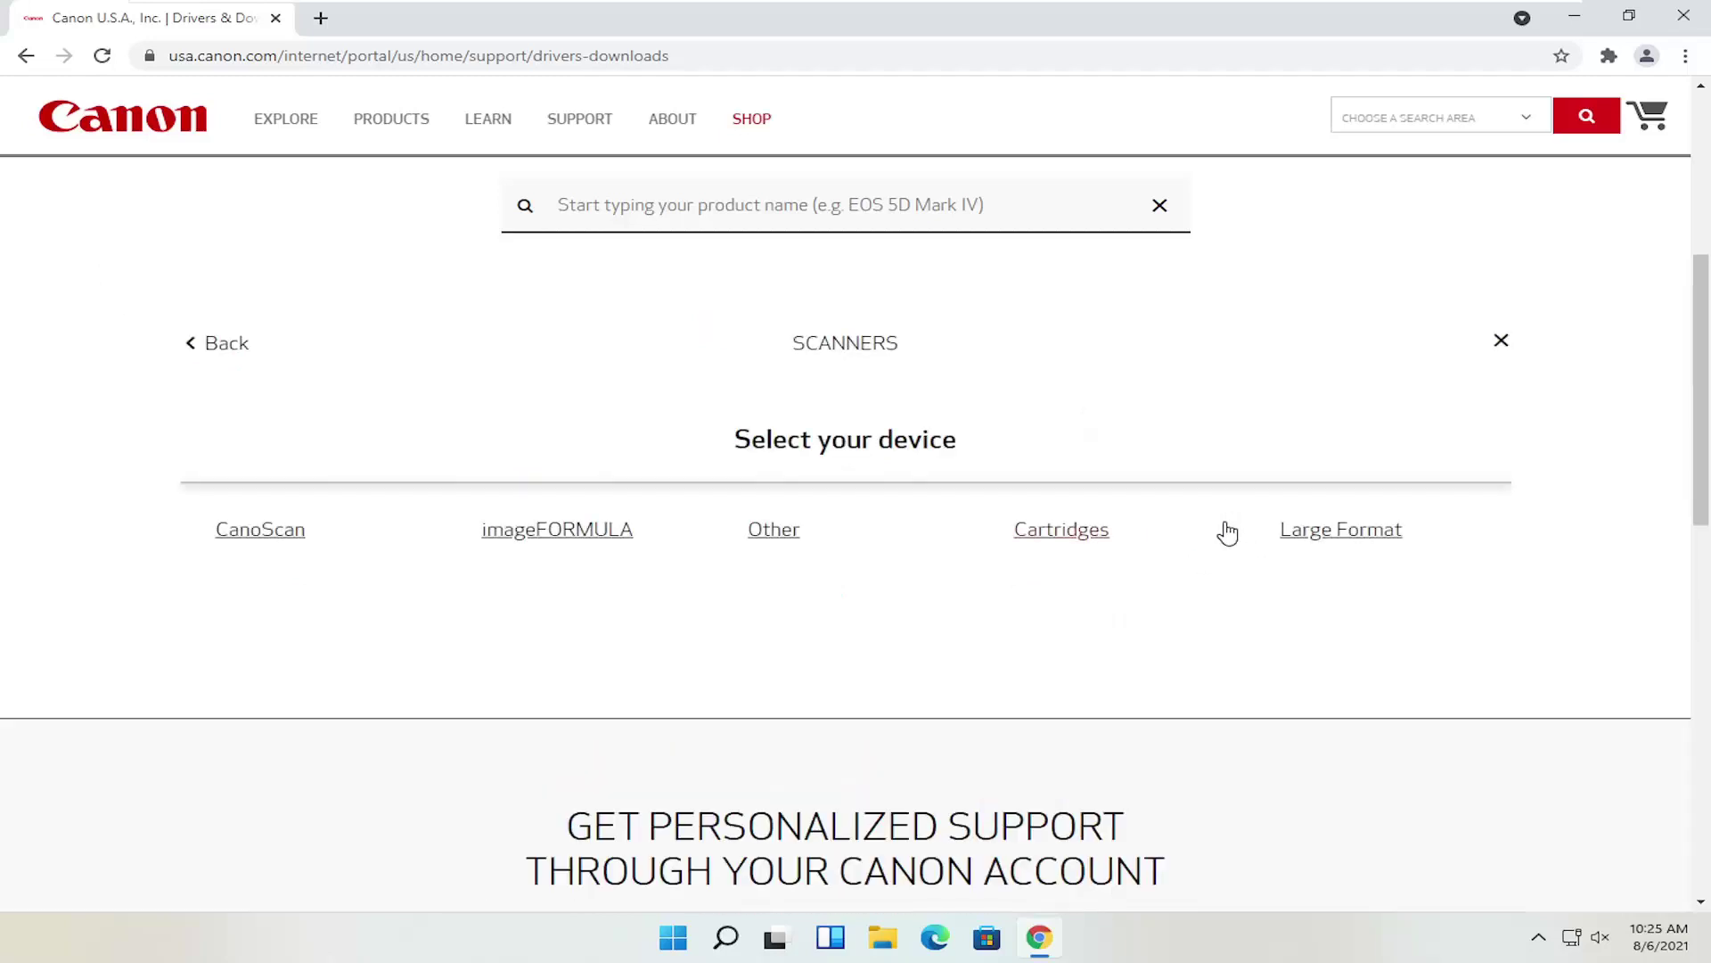
scroll(452, 572, "up", 1)
scroll(452, 572, "up", 1)
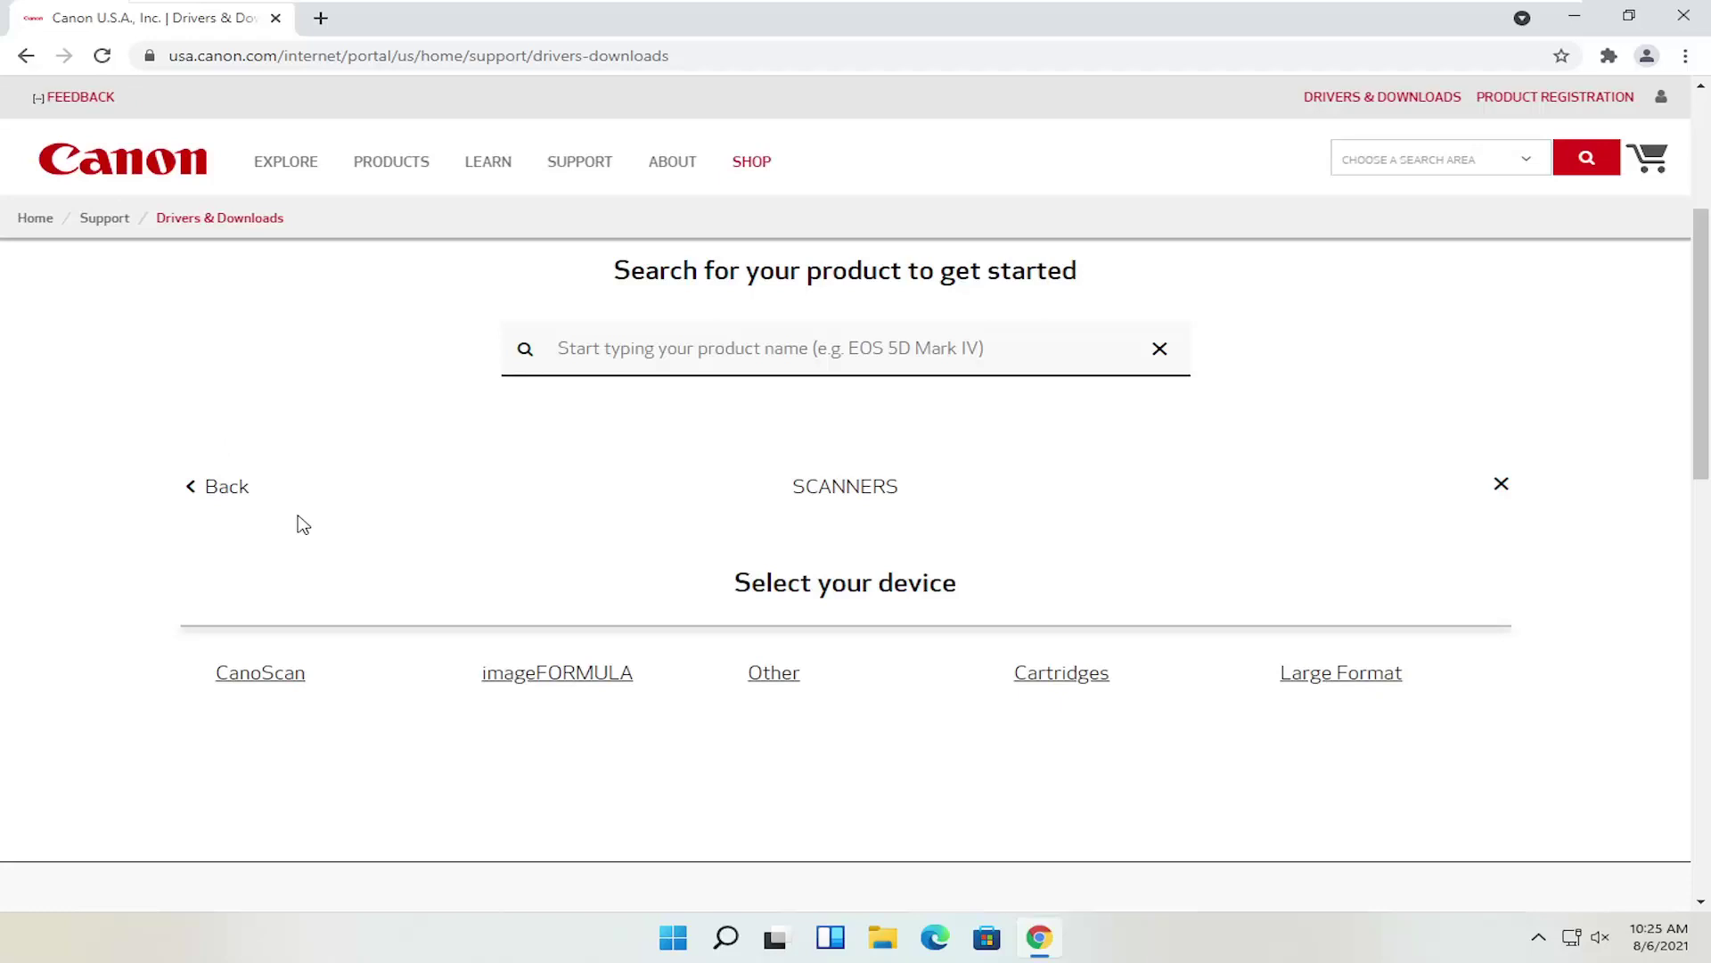
left_click(219, 487)
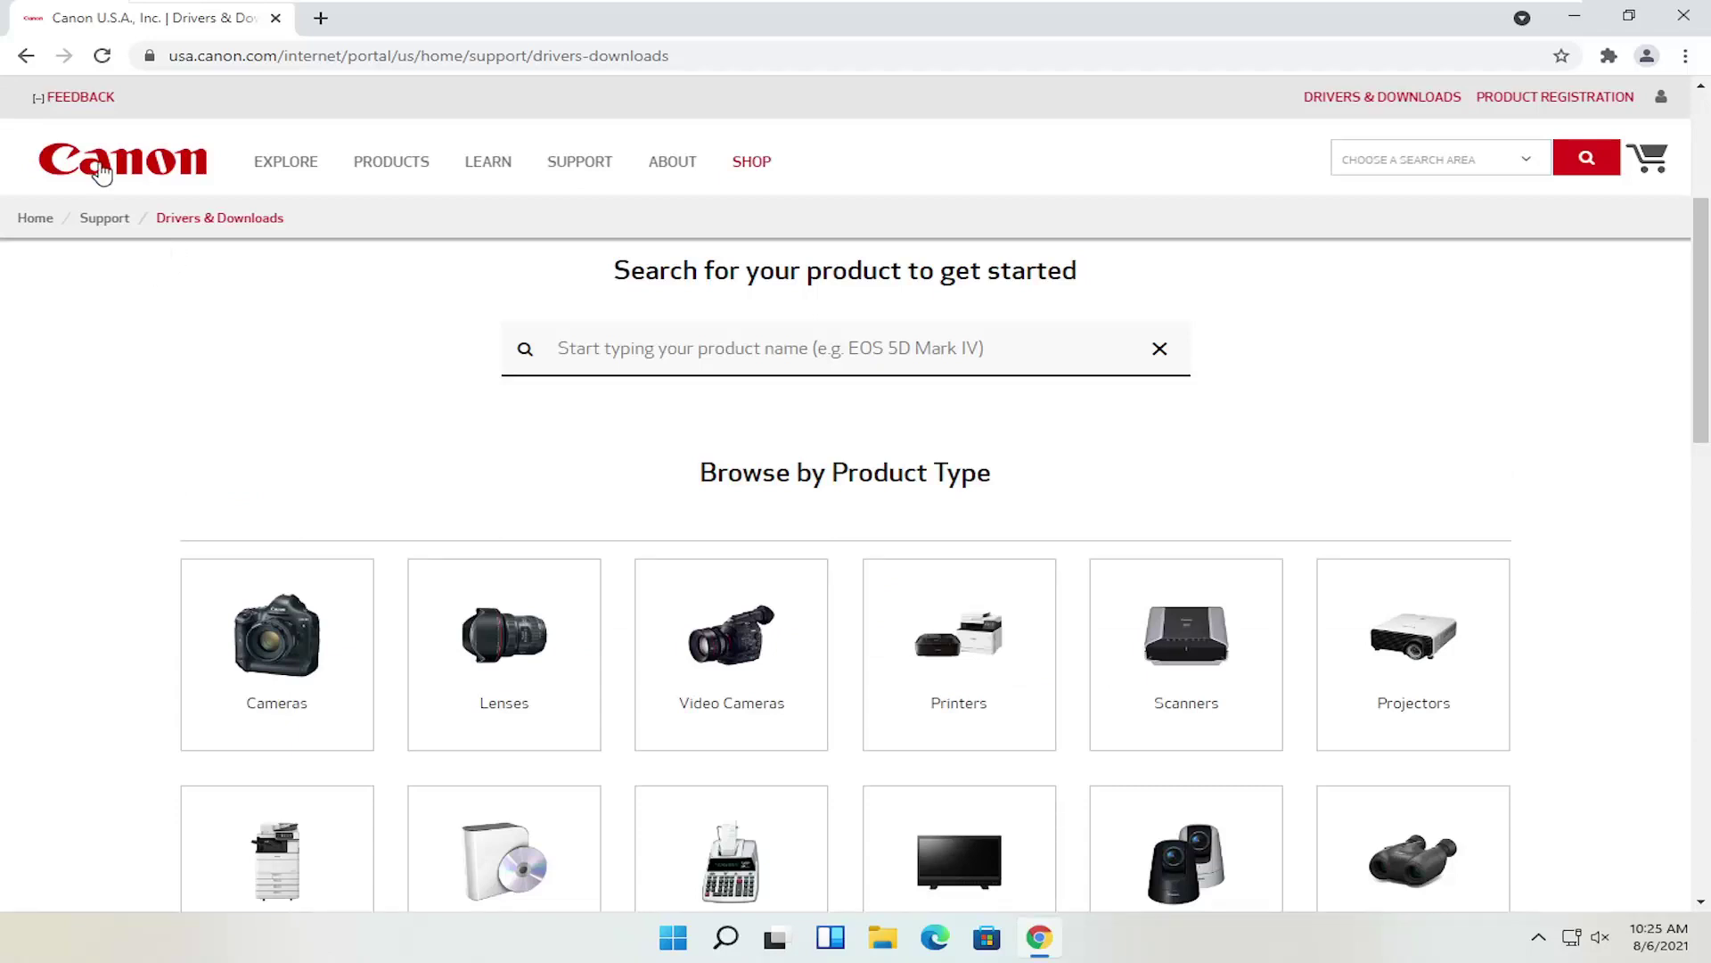
scroll(318, 362, "down", 1)
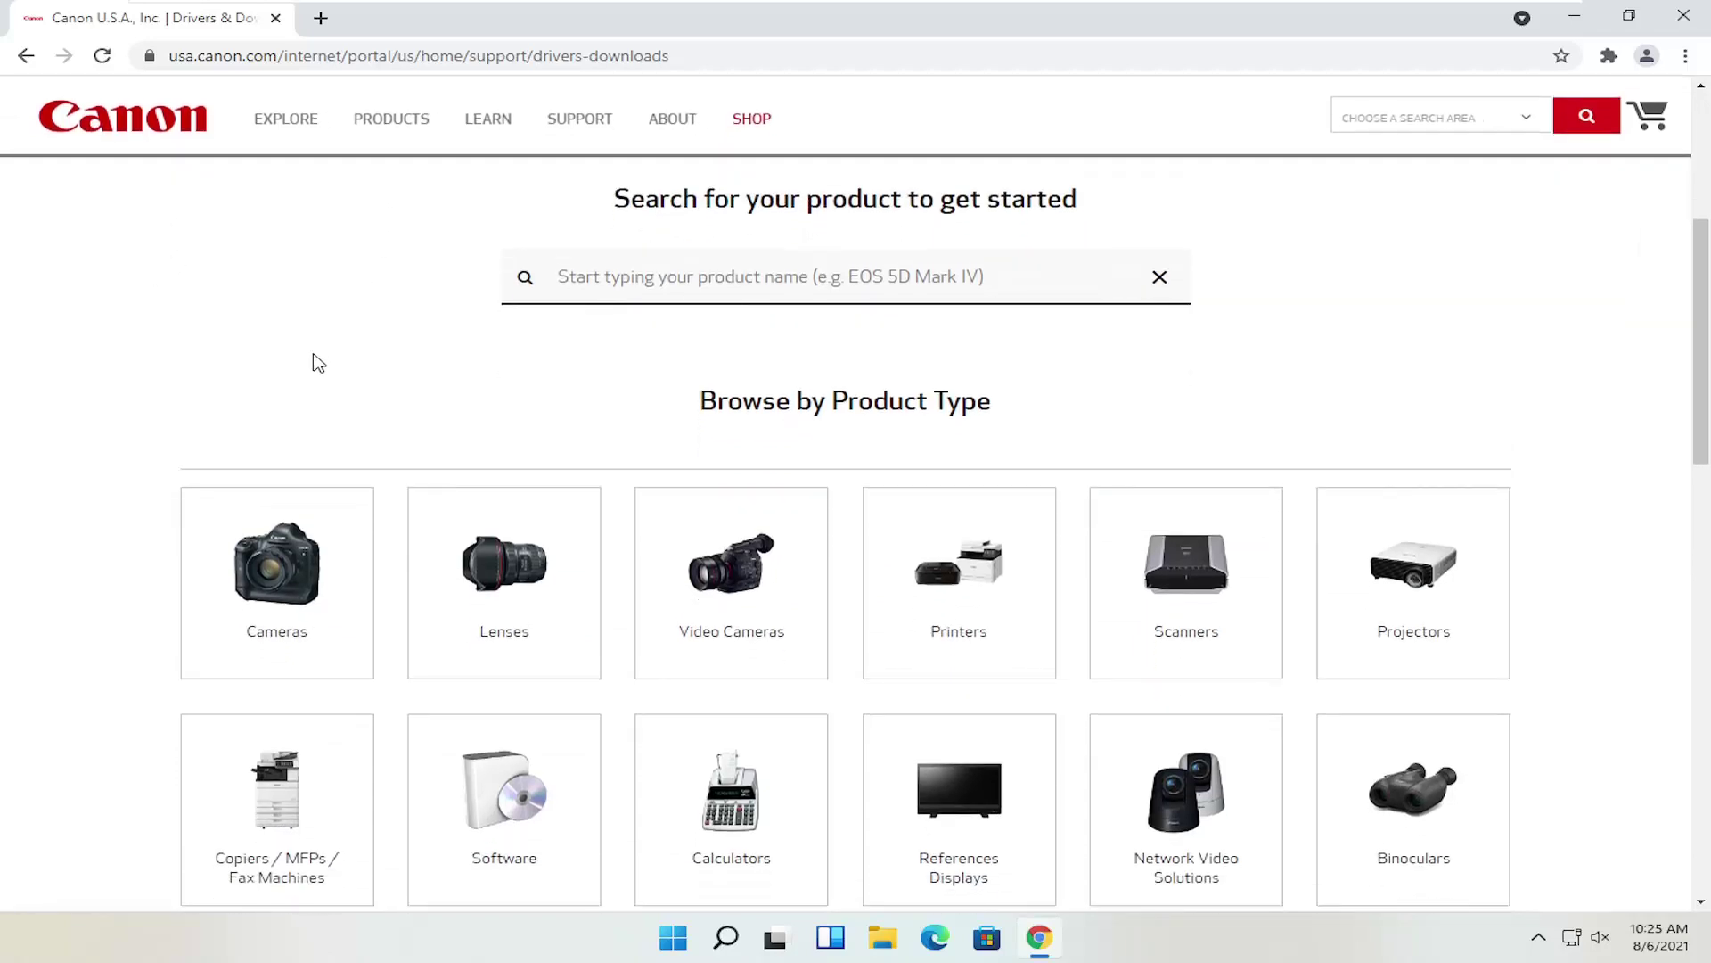
scroll(318, 362, "up", 1)
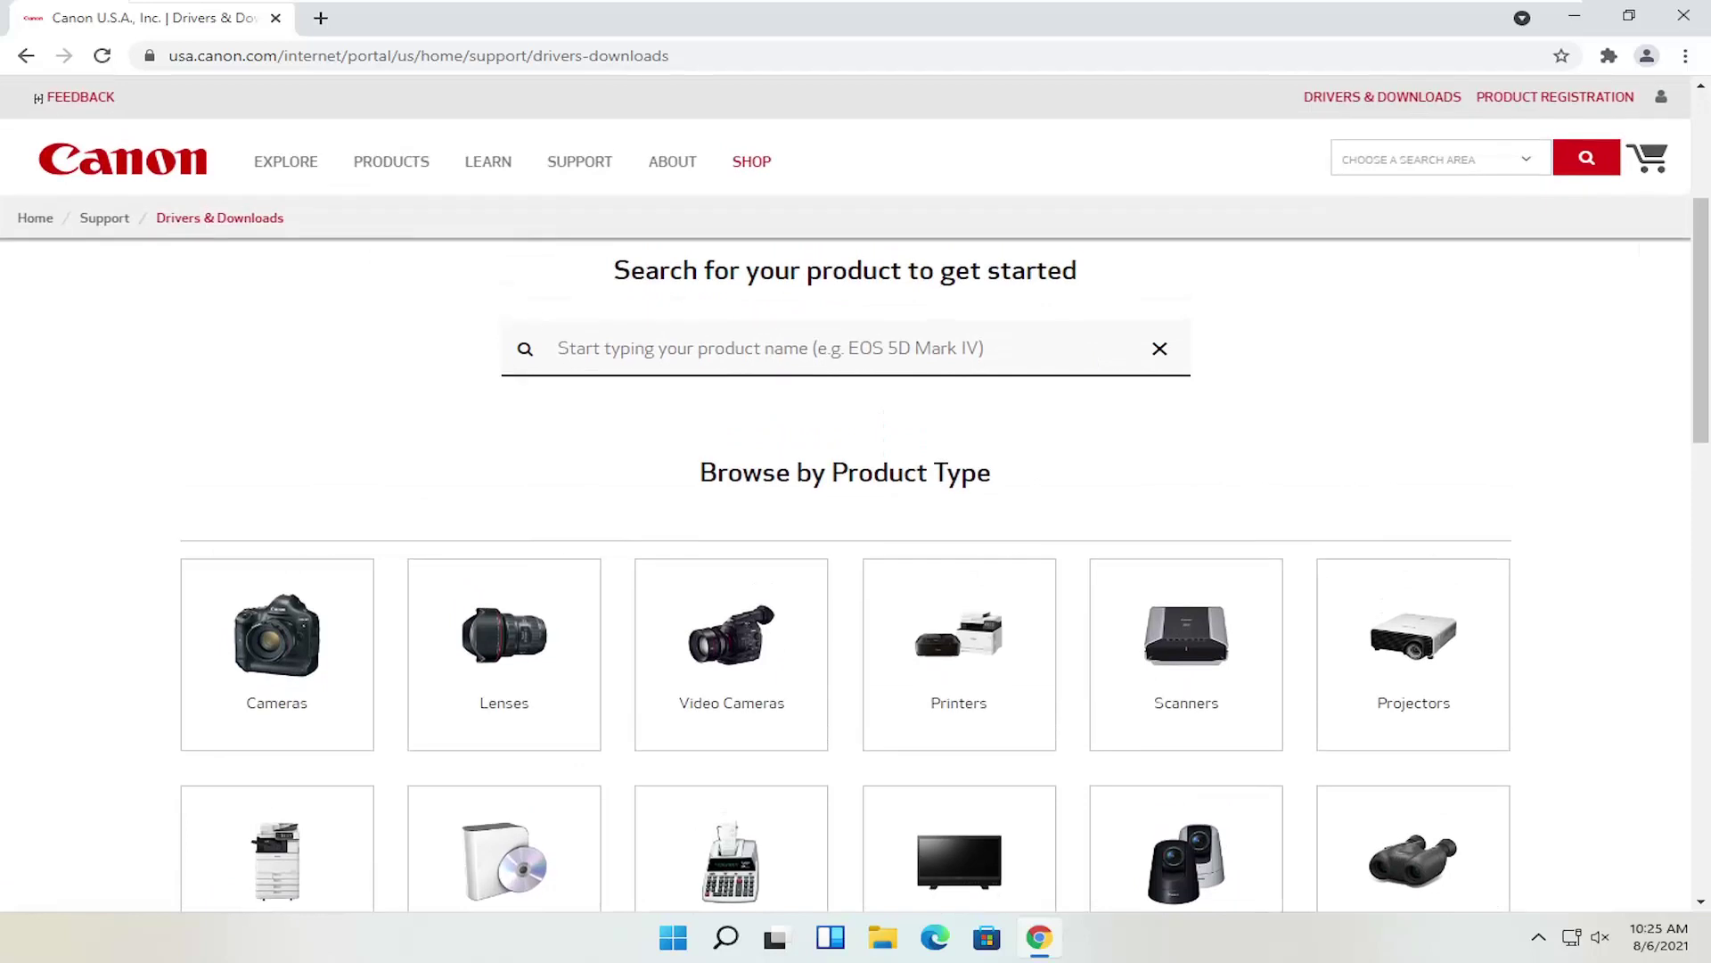
- Search the Software & Drivers page for "pixma mg2520" and open the PIXMA MG2520 (MG2500 Series) support page
left_click(559, 347)
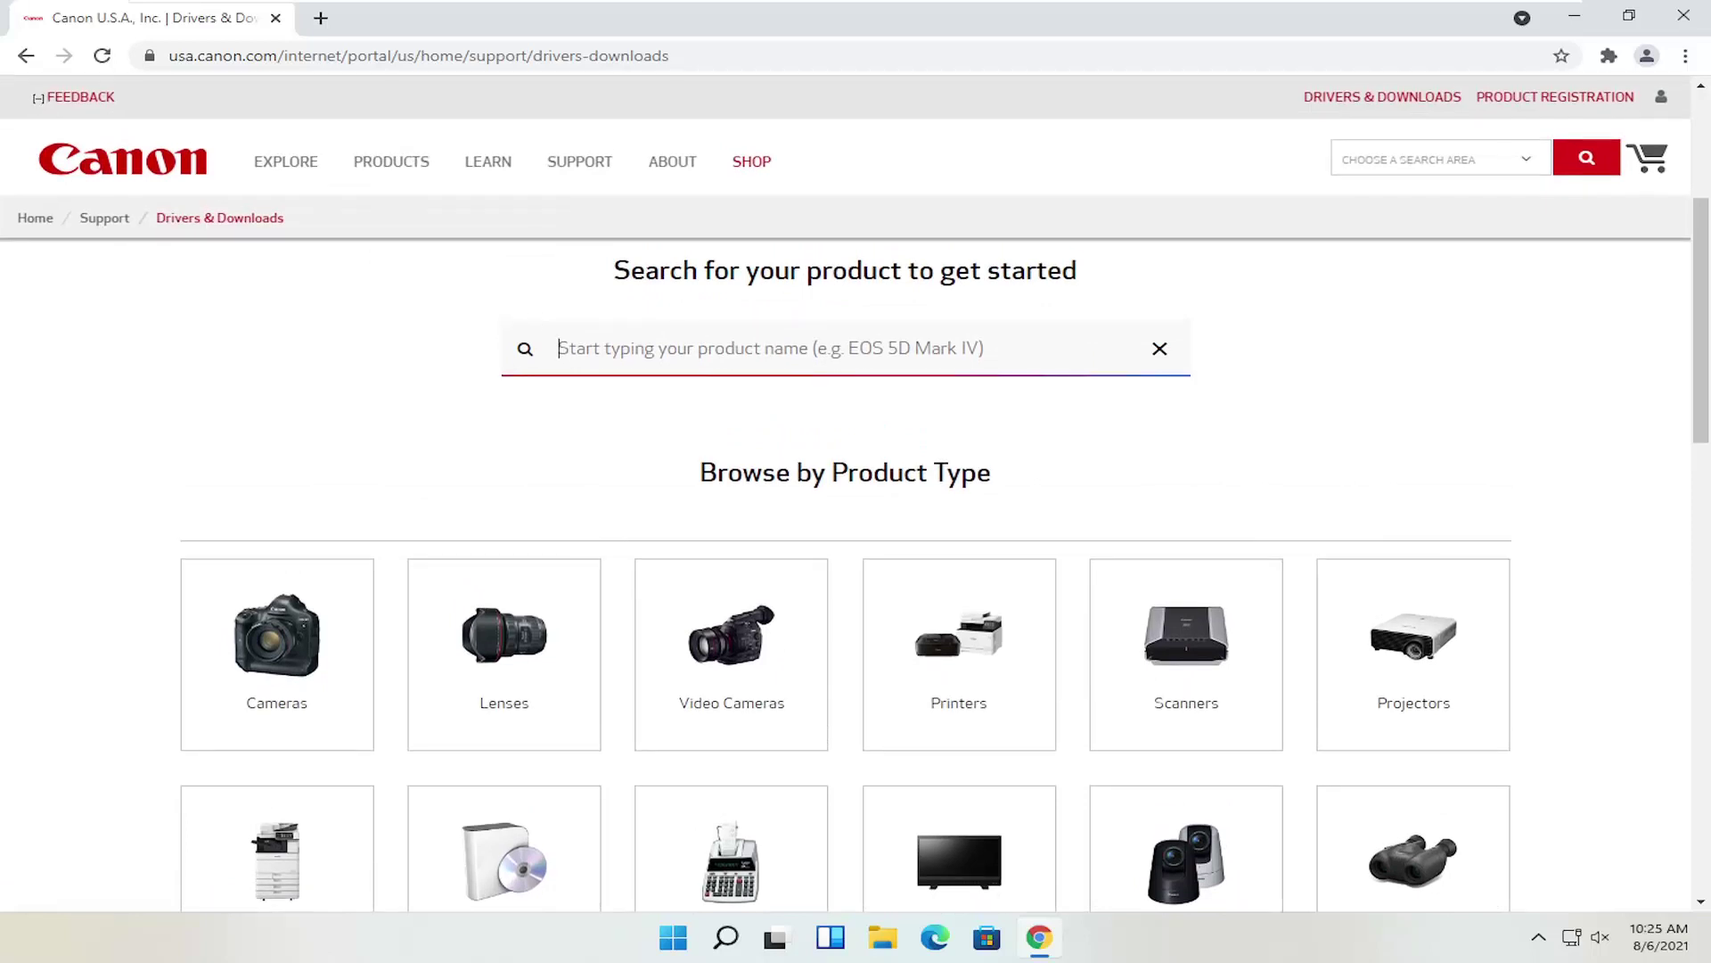
type("pixma mg252")
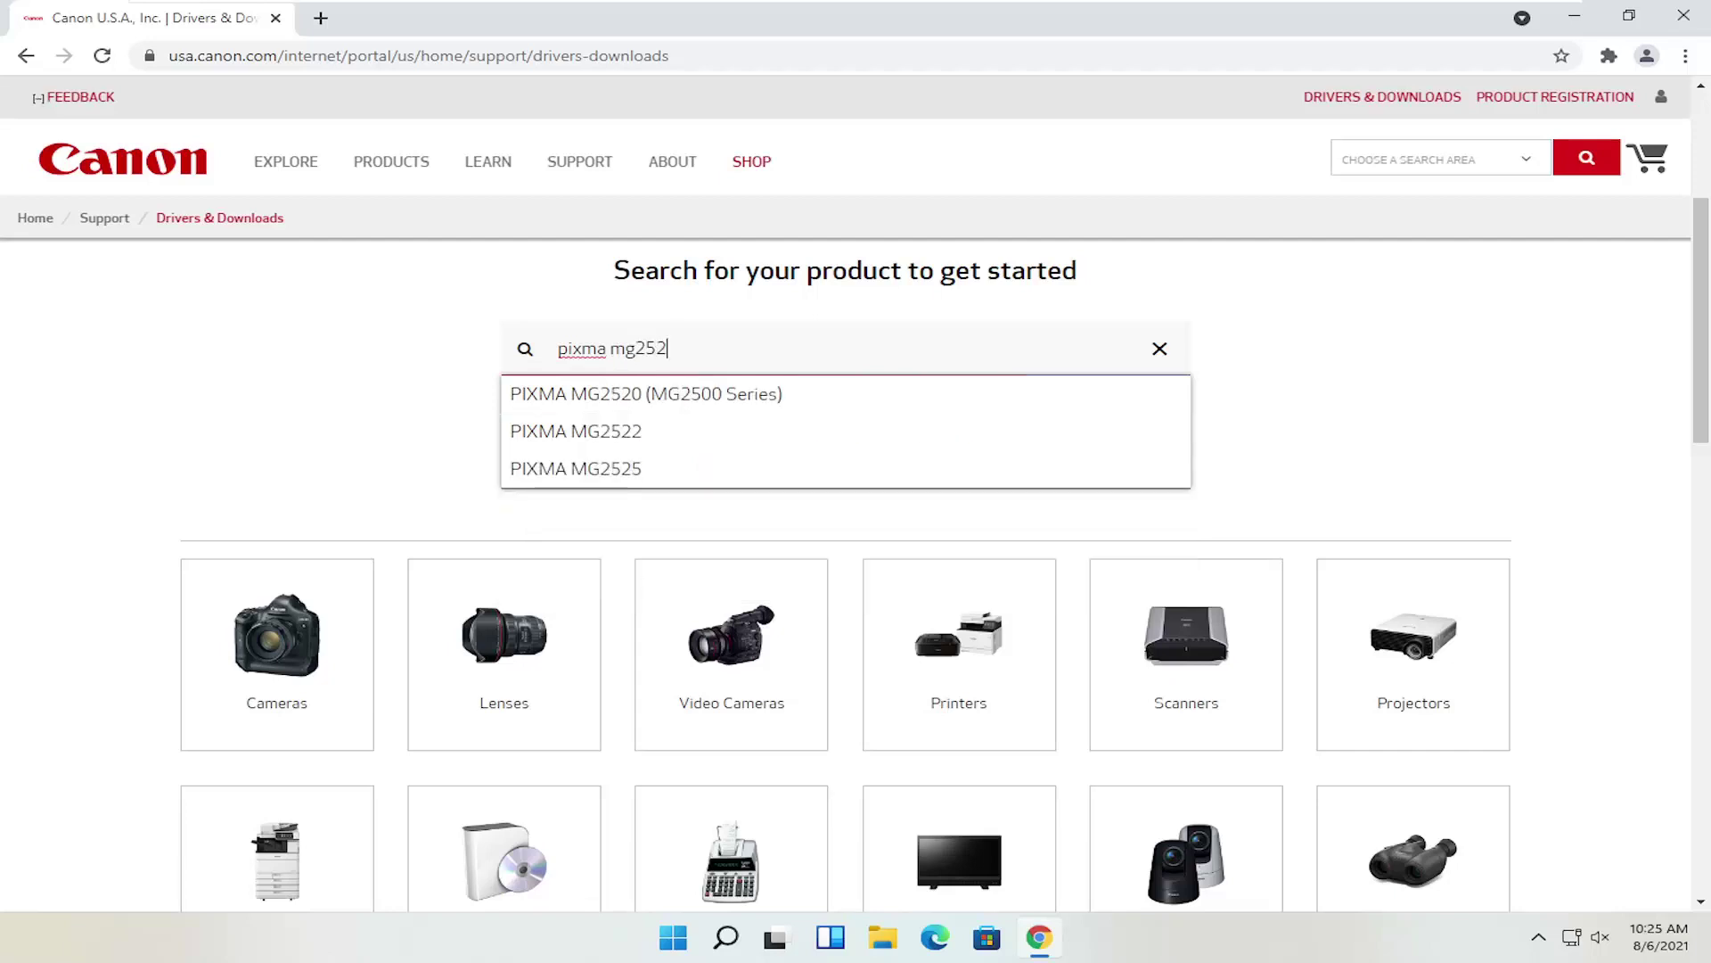
type("0")
left_click(643, 400)
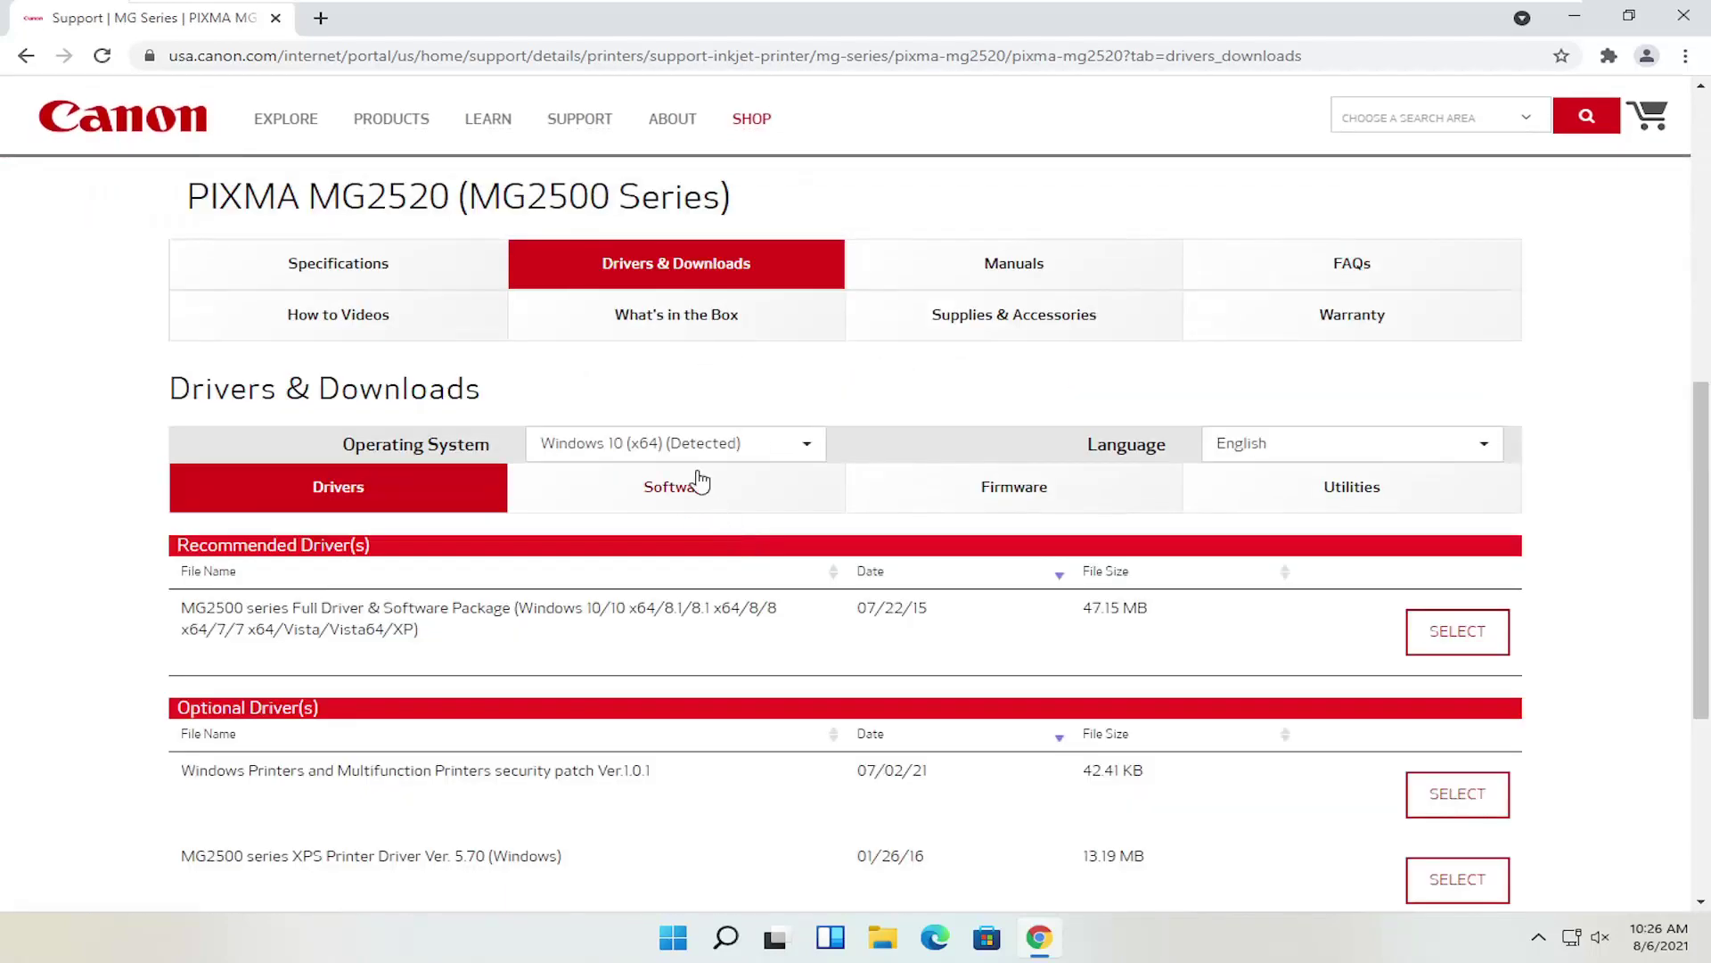
- Examine the printer's driver list and its specifications, then return to Drivers & Downloads
scroll(699, 478, "down", 1)
scroll(468, 356, "down", 1)
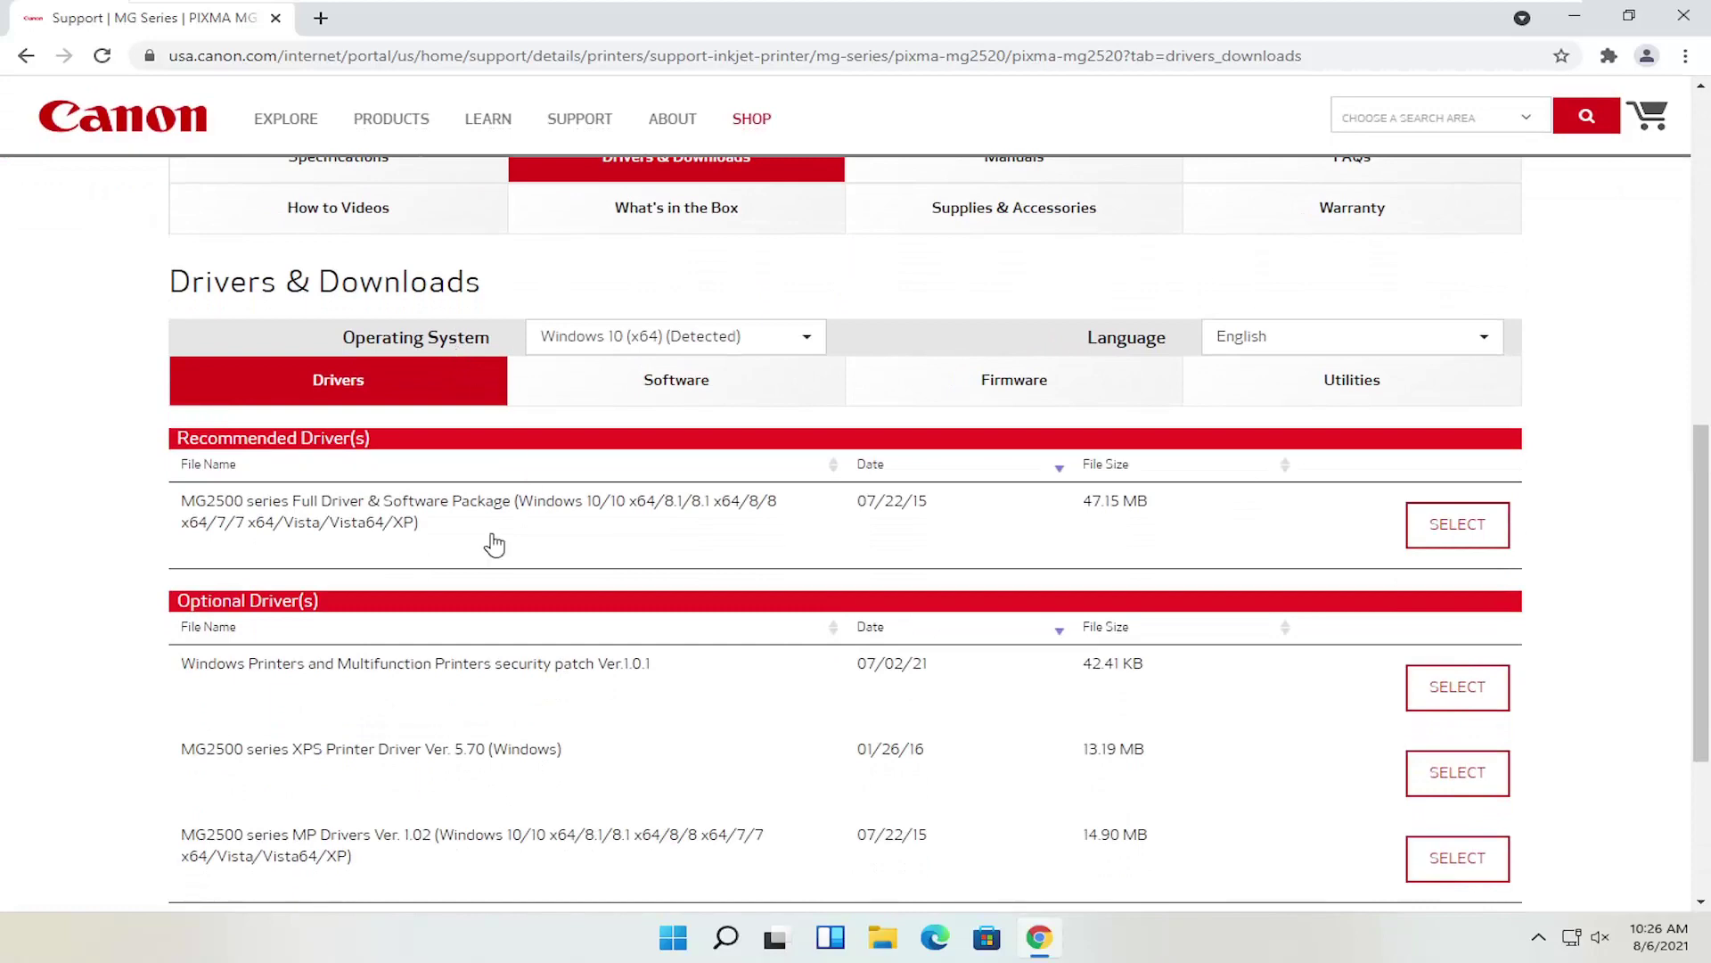
scroll(383, 570, "up", 1)
scroll(403, 568, "up", 2)
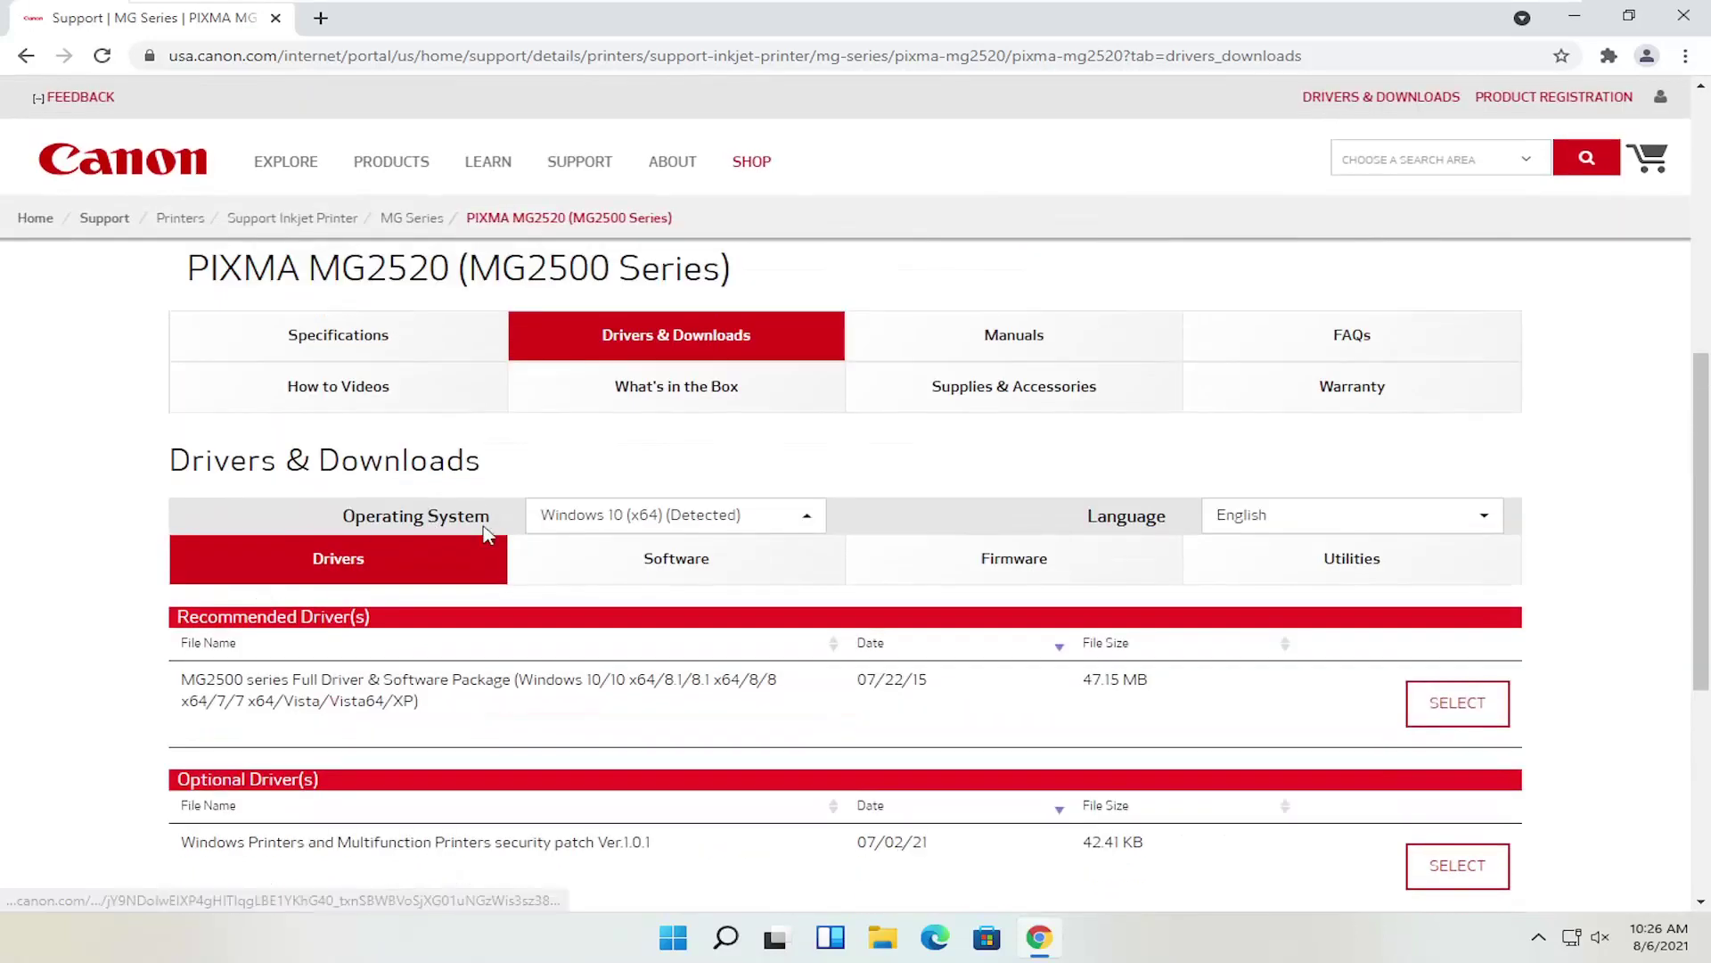
left_click(383, 376)
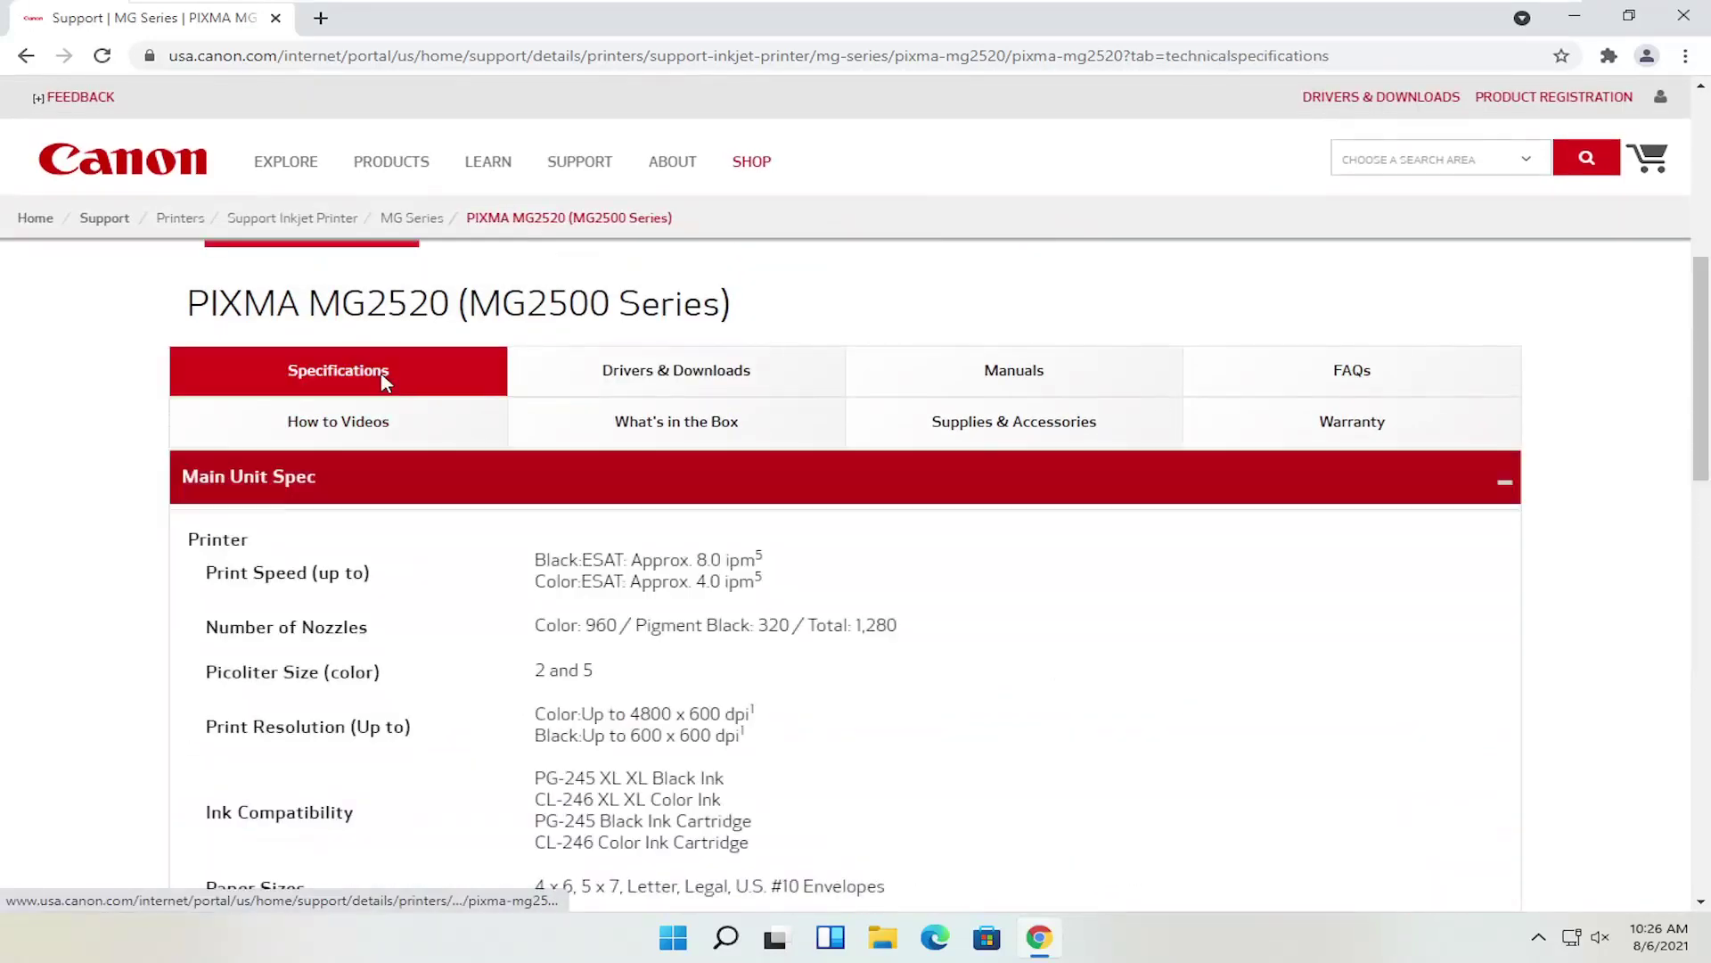
scroll(376, 368, "down", 2)
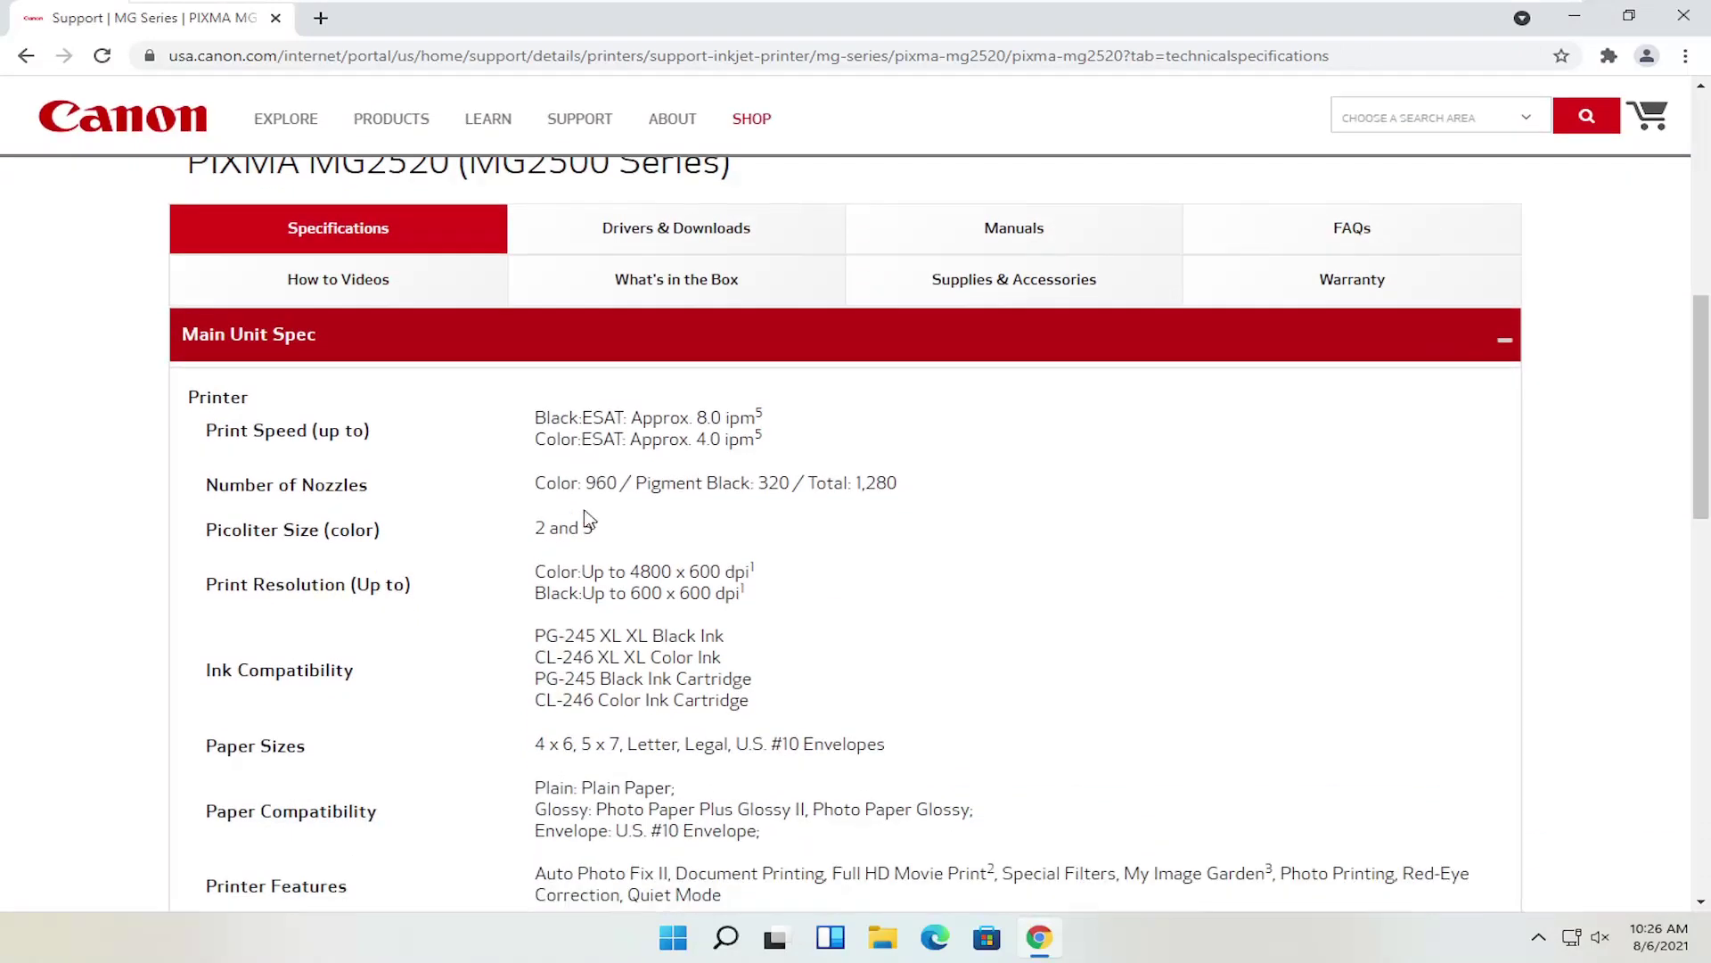
scroll(636, 510, "up", 3)
left_click(646, 409)
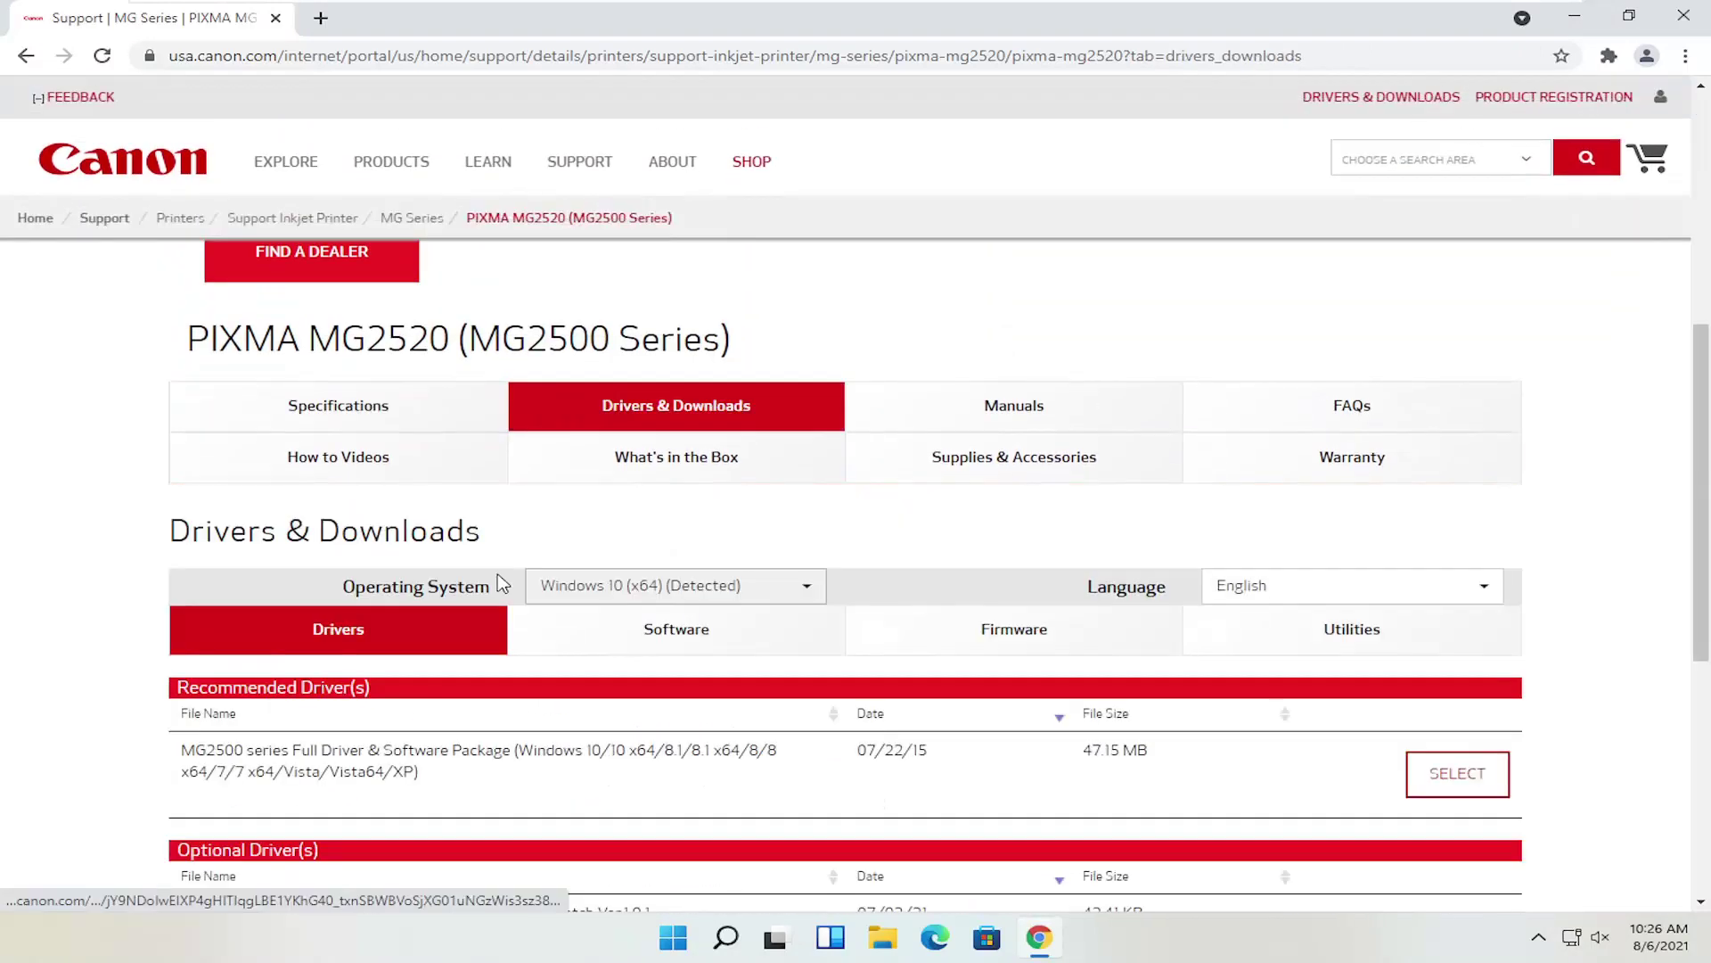
- Look through the printer's Manuals and How to Videos sections, then revisit the Specifications
scroll(446, 592, "down", 2)
scroll(550, 615, "up", 1)
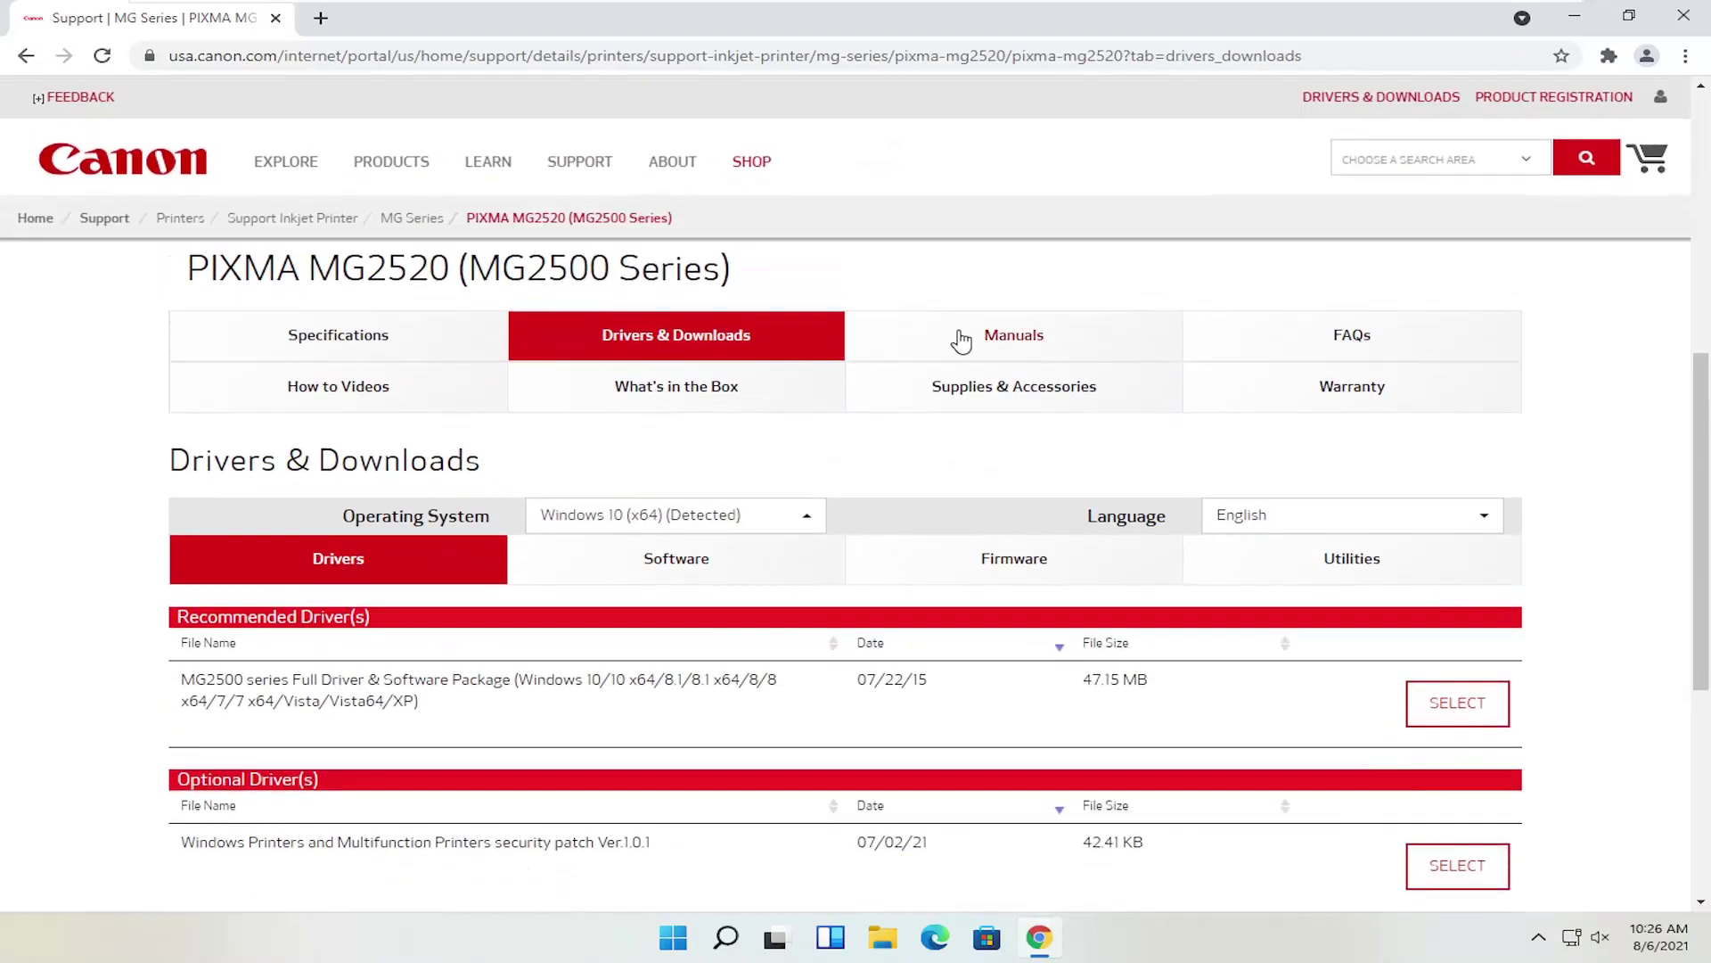
left_click(963, 336)
scroll(806, 604, "down", 2)
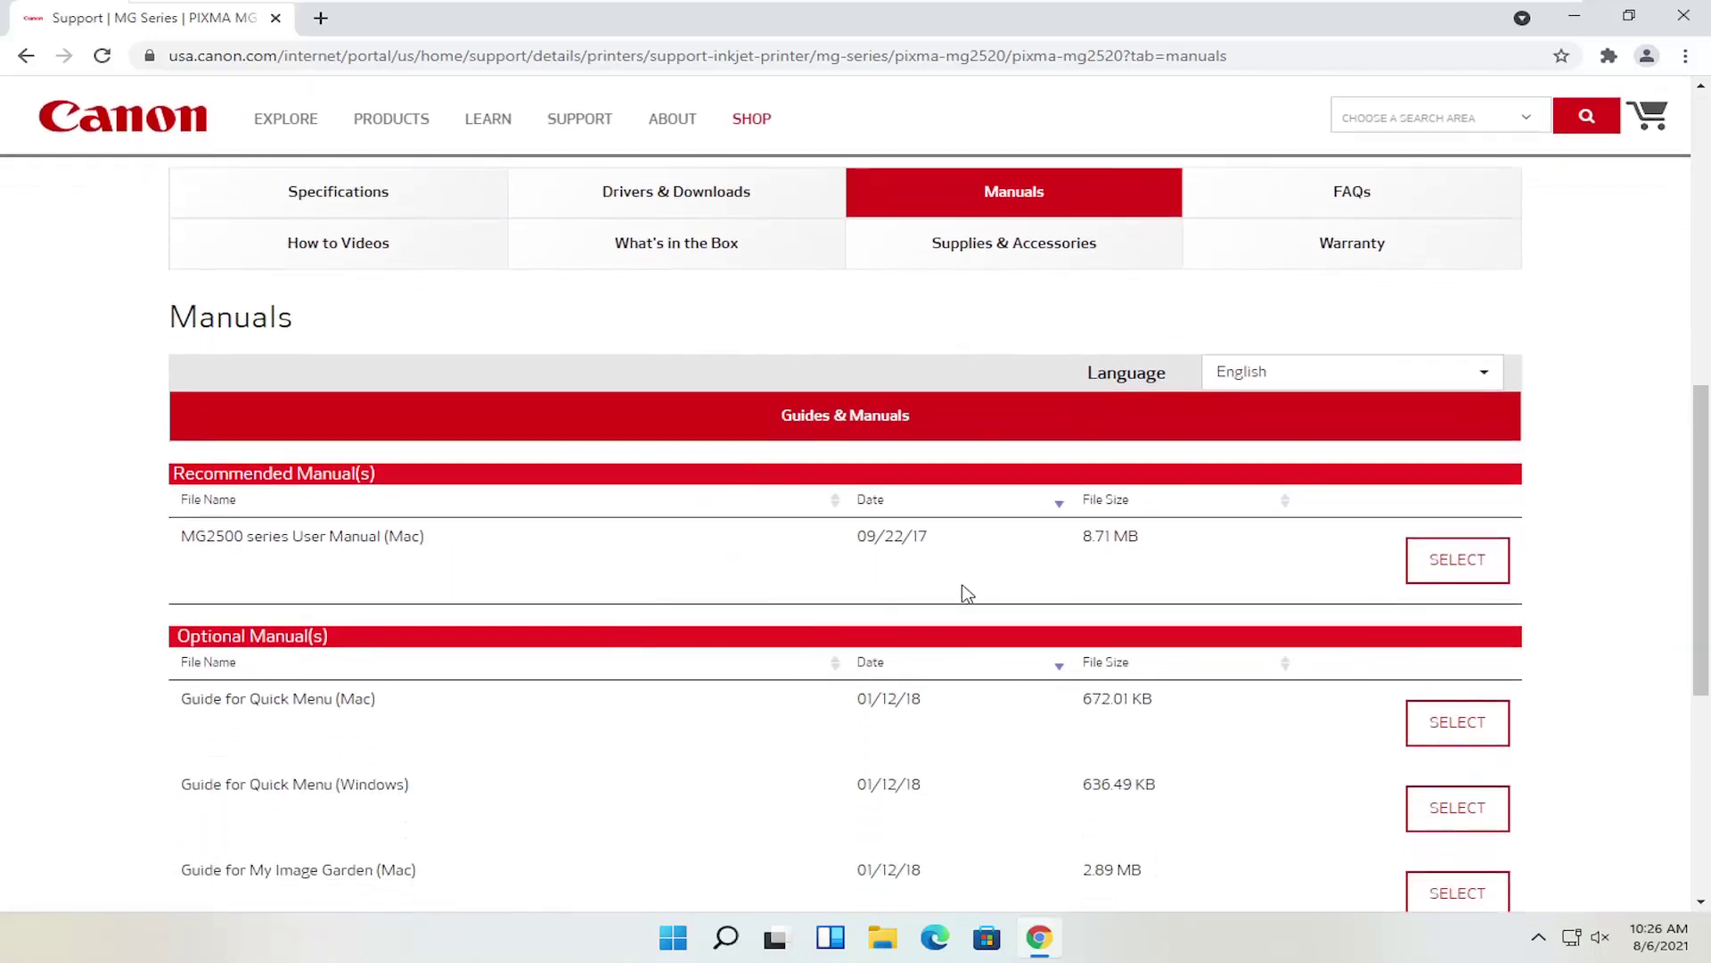
scroll(962, 592, "up", 2)
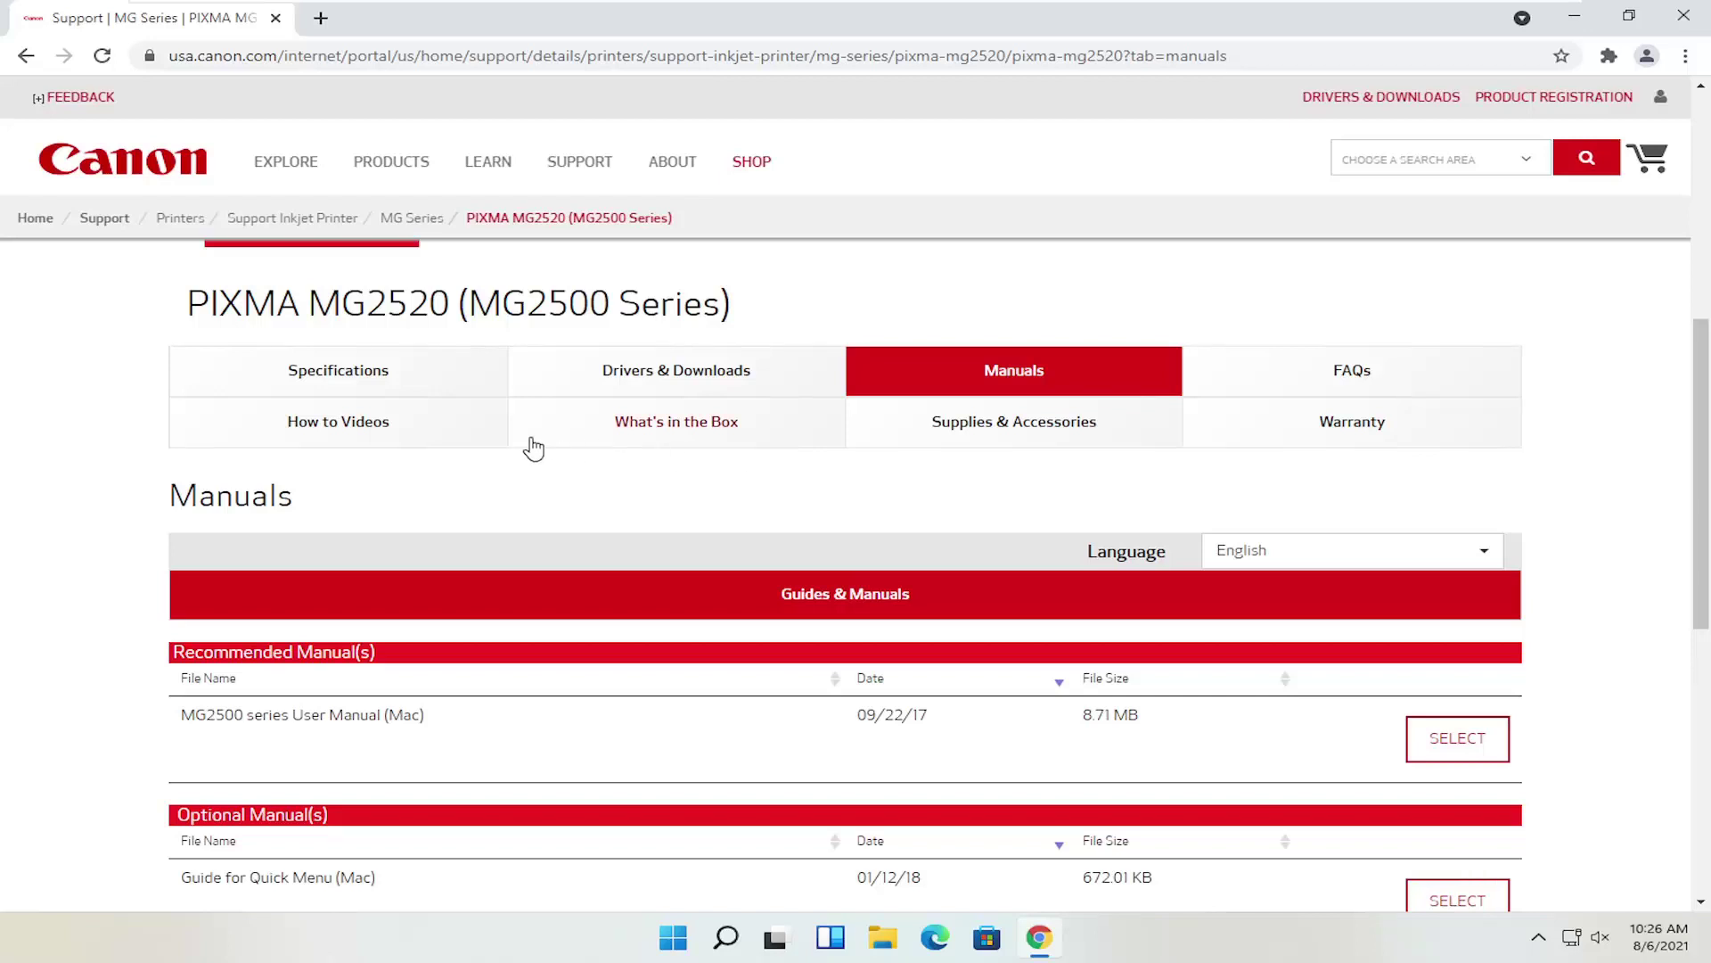
left_click(392, 431)
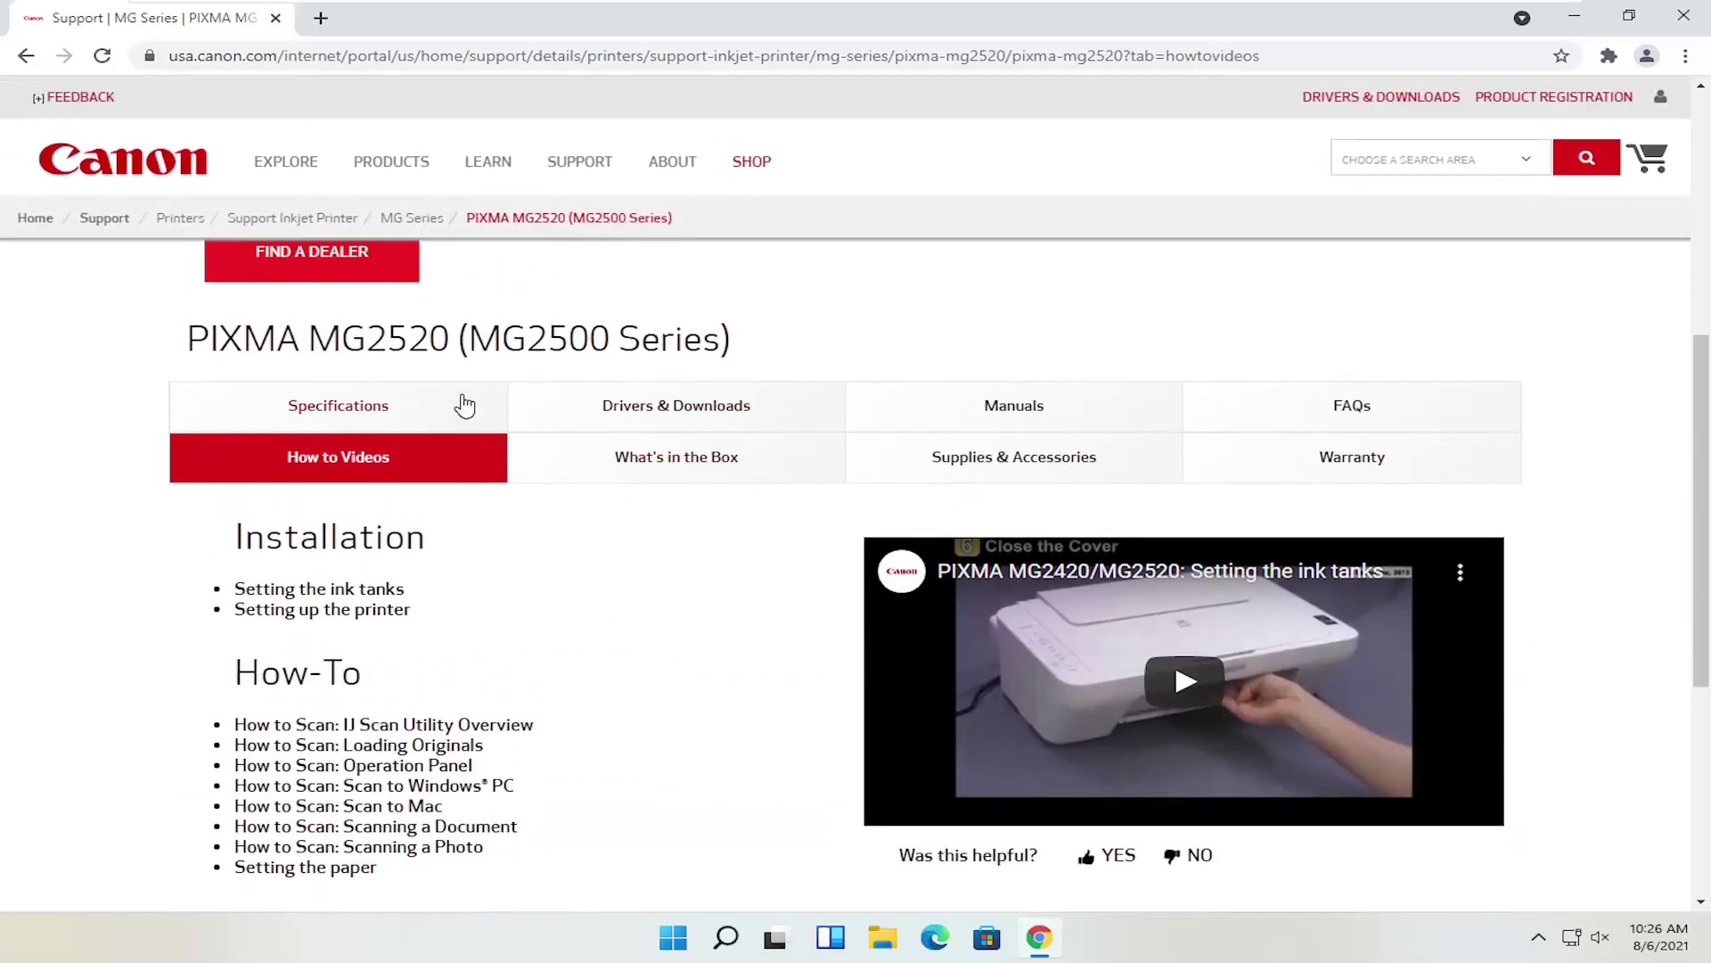
left_click(407, 415)
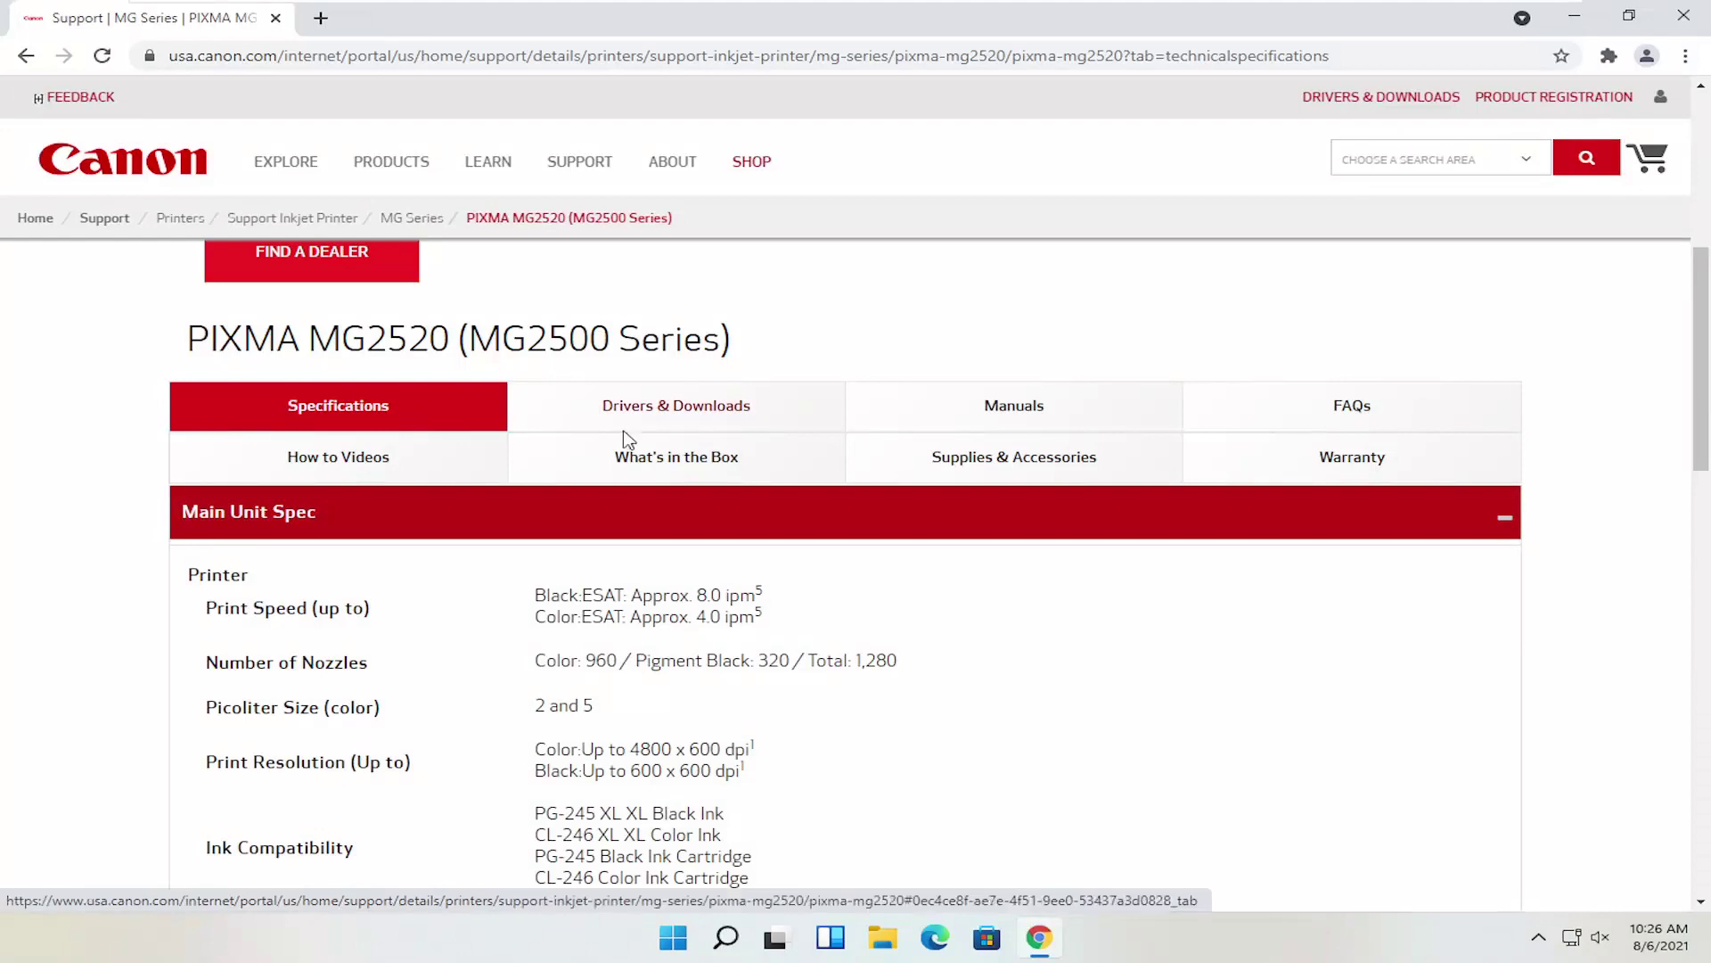
- Return to Drivers & Downloads and check the available operating system options, keeping Windows 10 (x64)
left_click(697, 407)
scroll(697, 410, "down", 2)
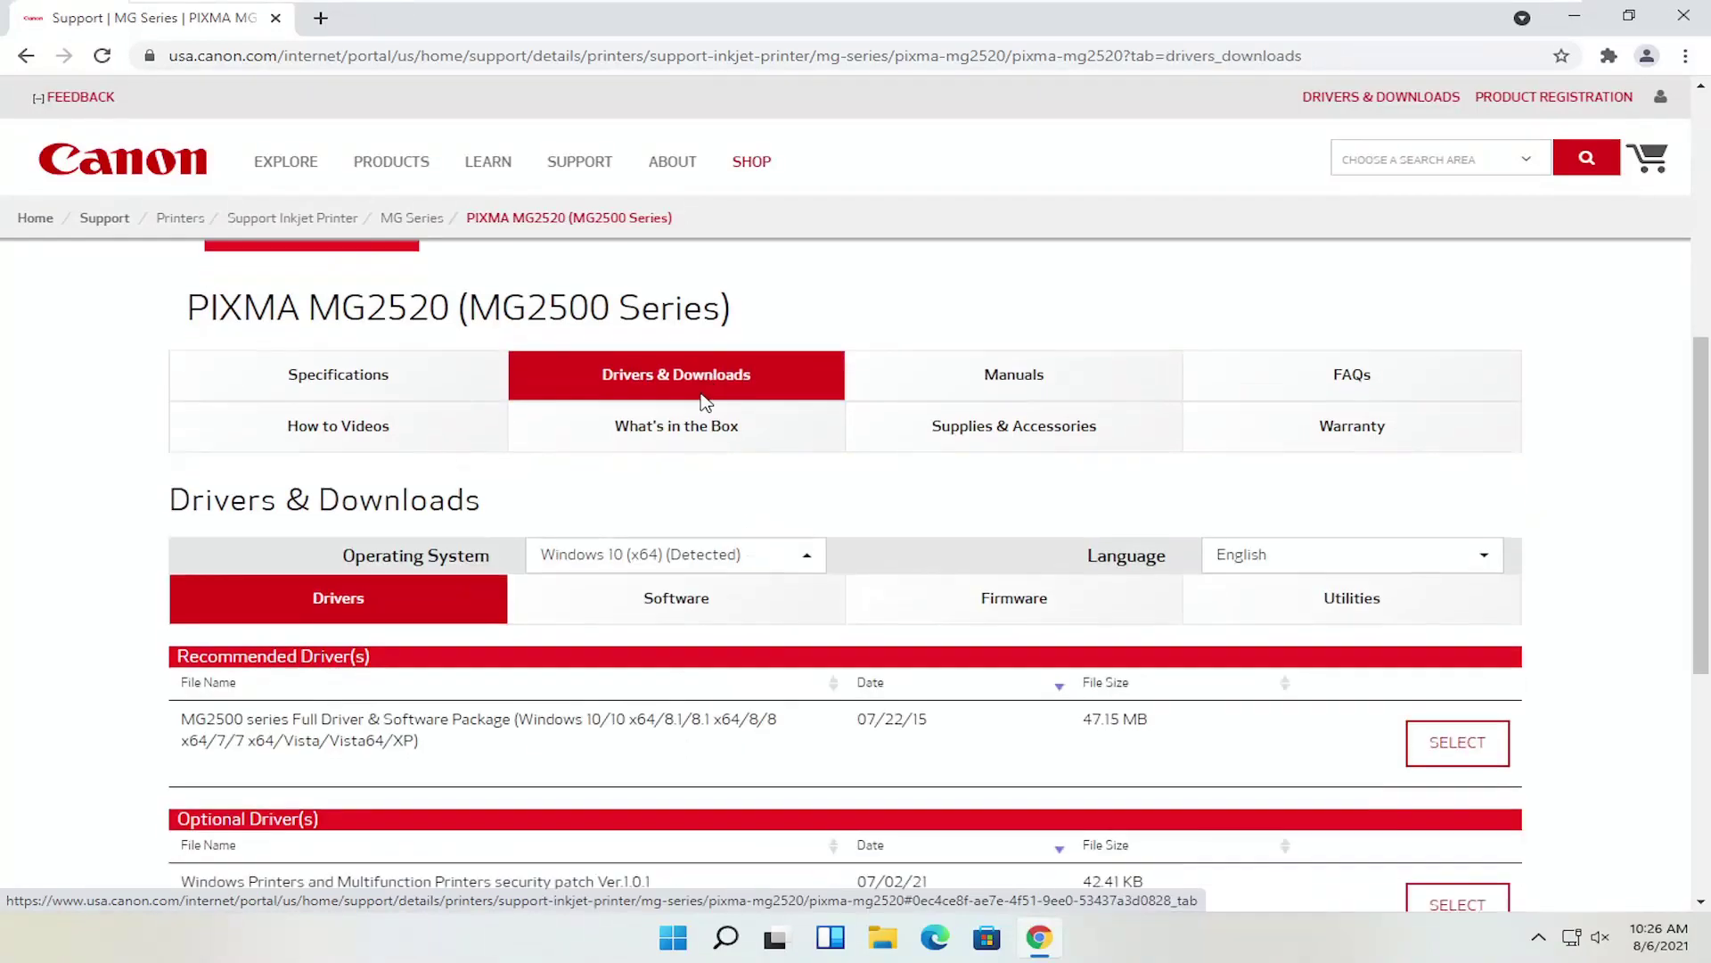
left_click(749, 443)
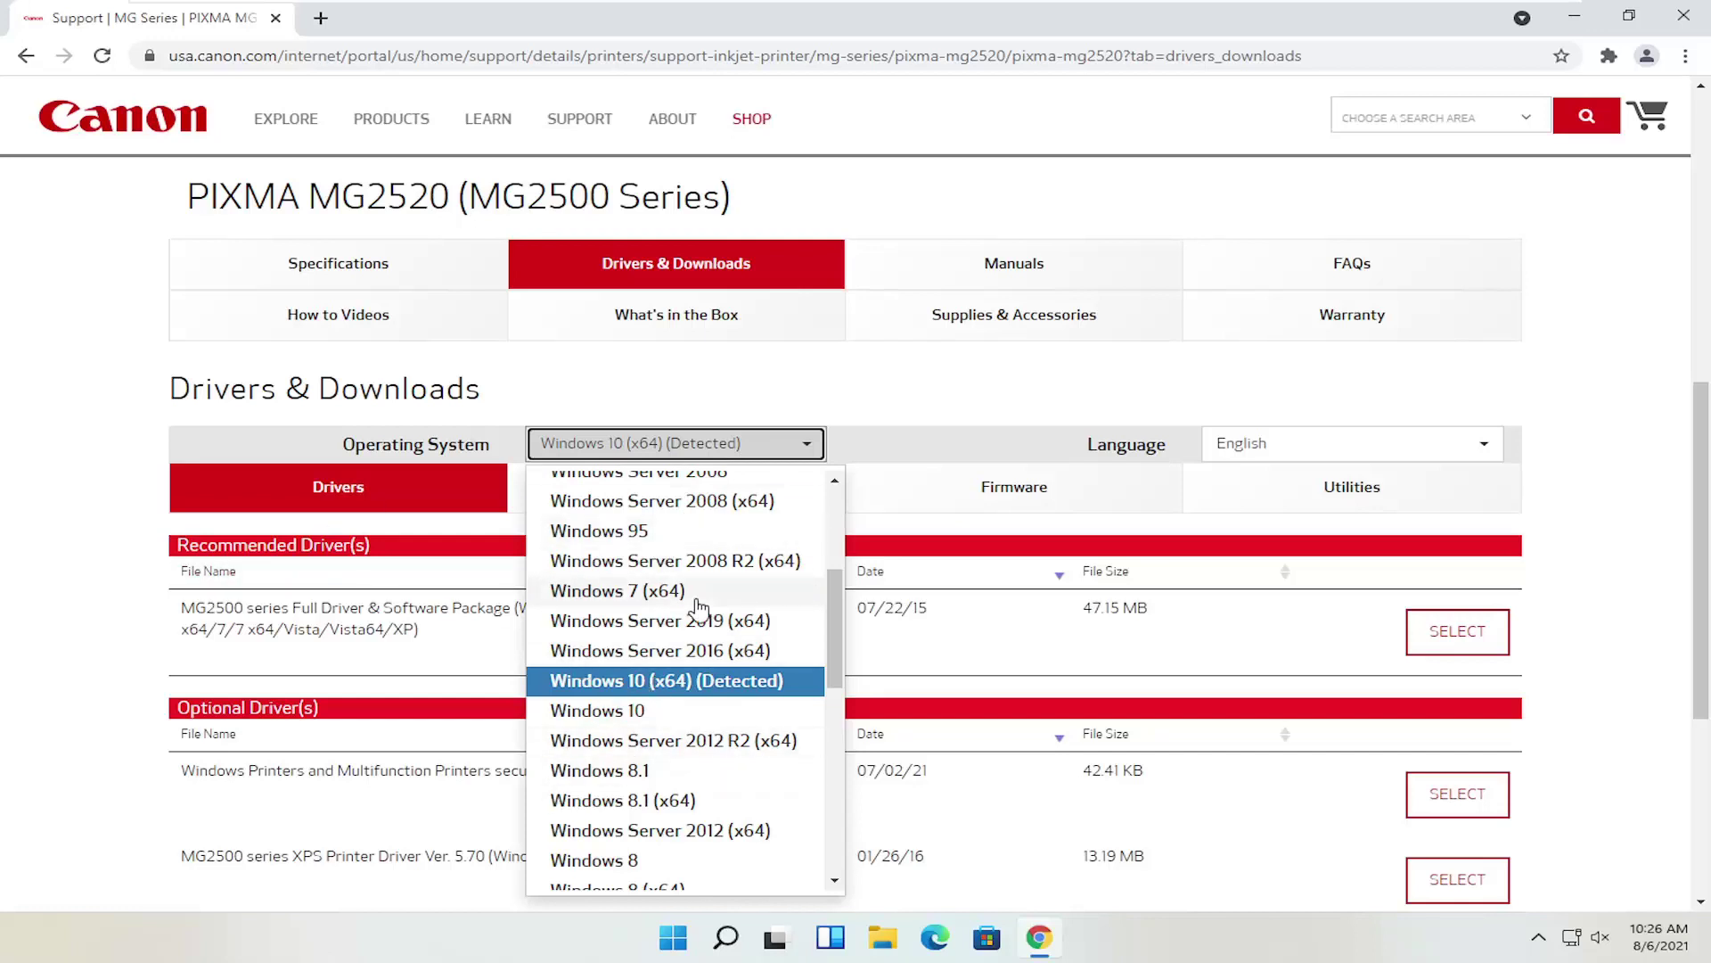
left_click(31, 572)
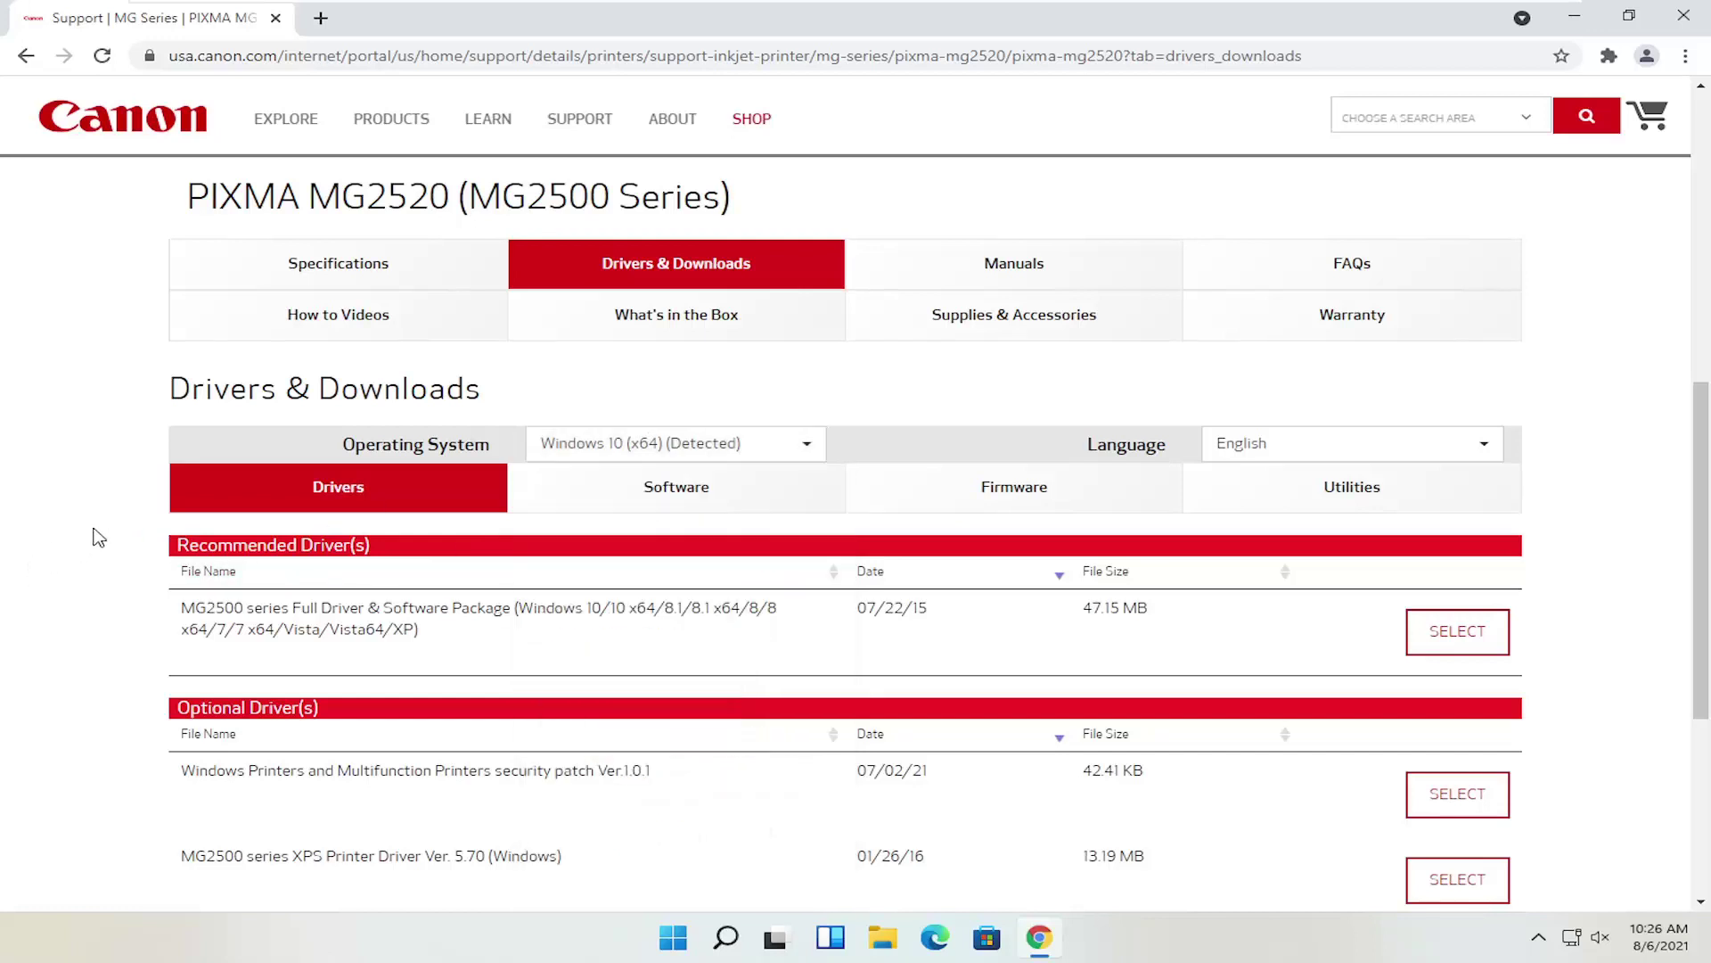
- Download the recommended MG2500 series Full Driver & Software Package
scroll(134, 521, "down", 1)
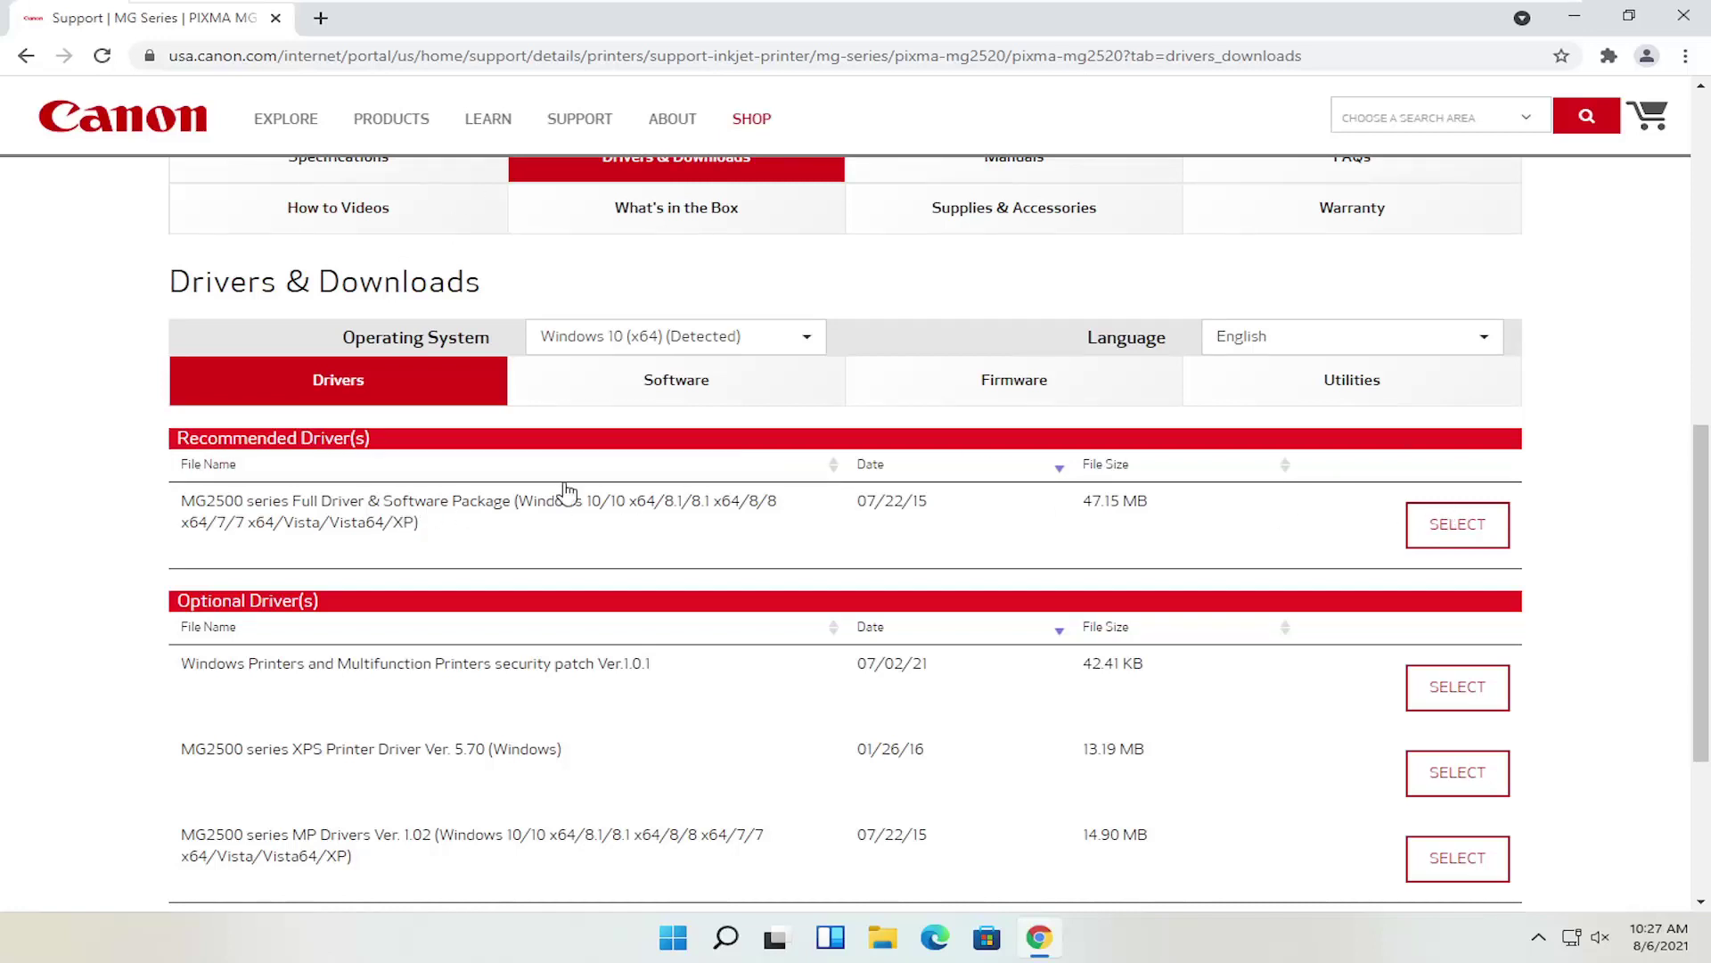
left_click(1448, 531)
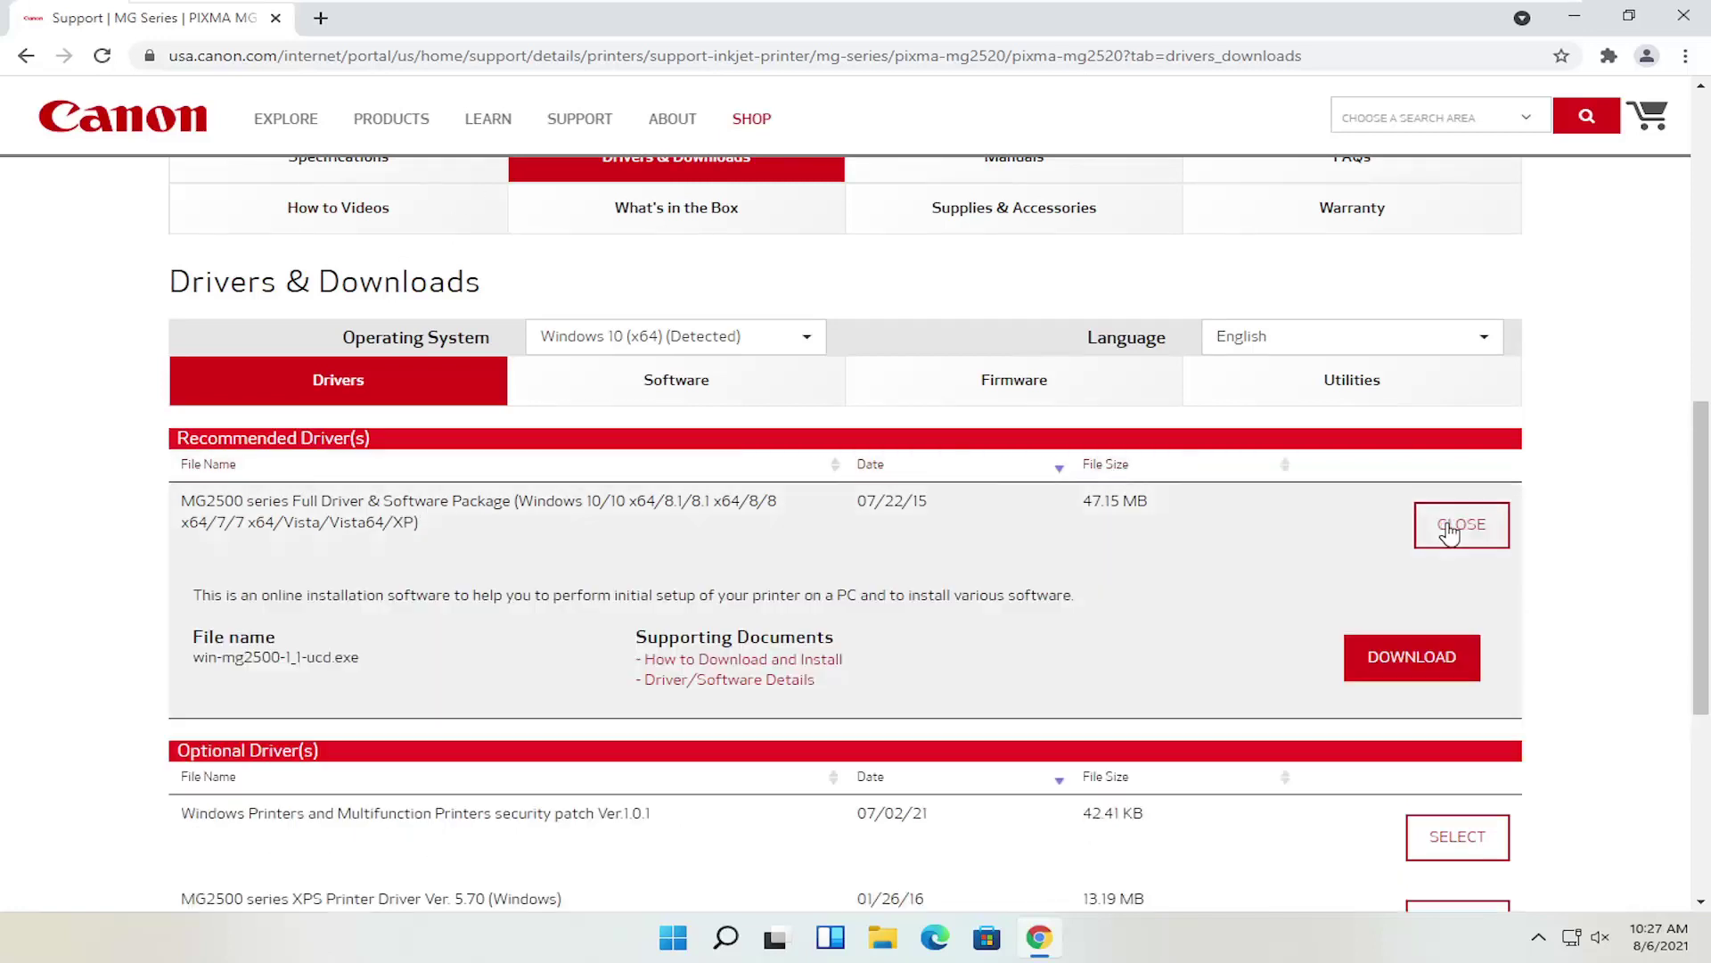
scroll(1364, 508, "down", 1)
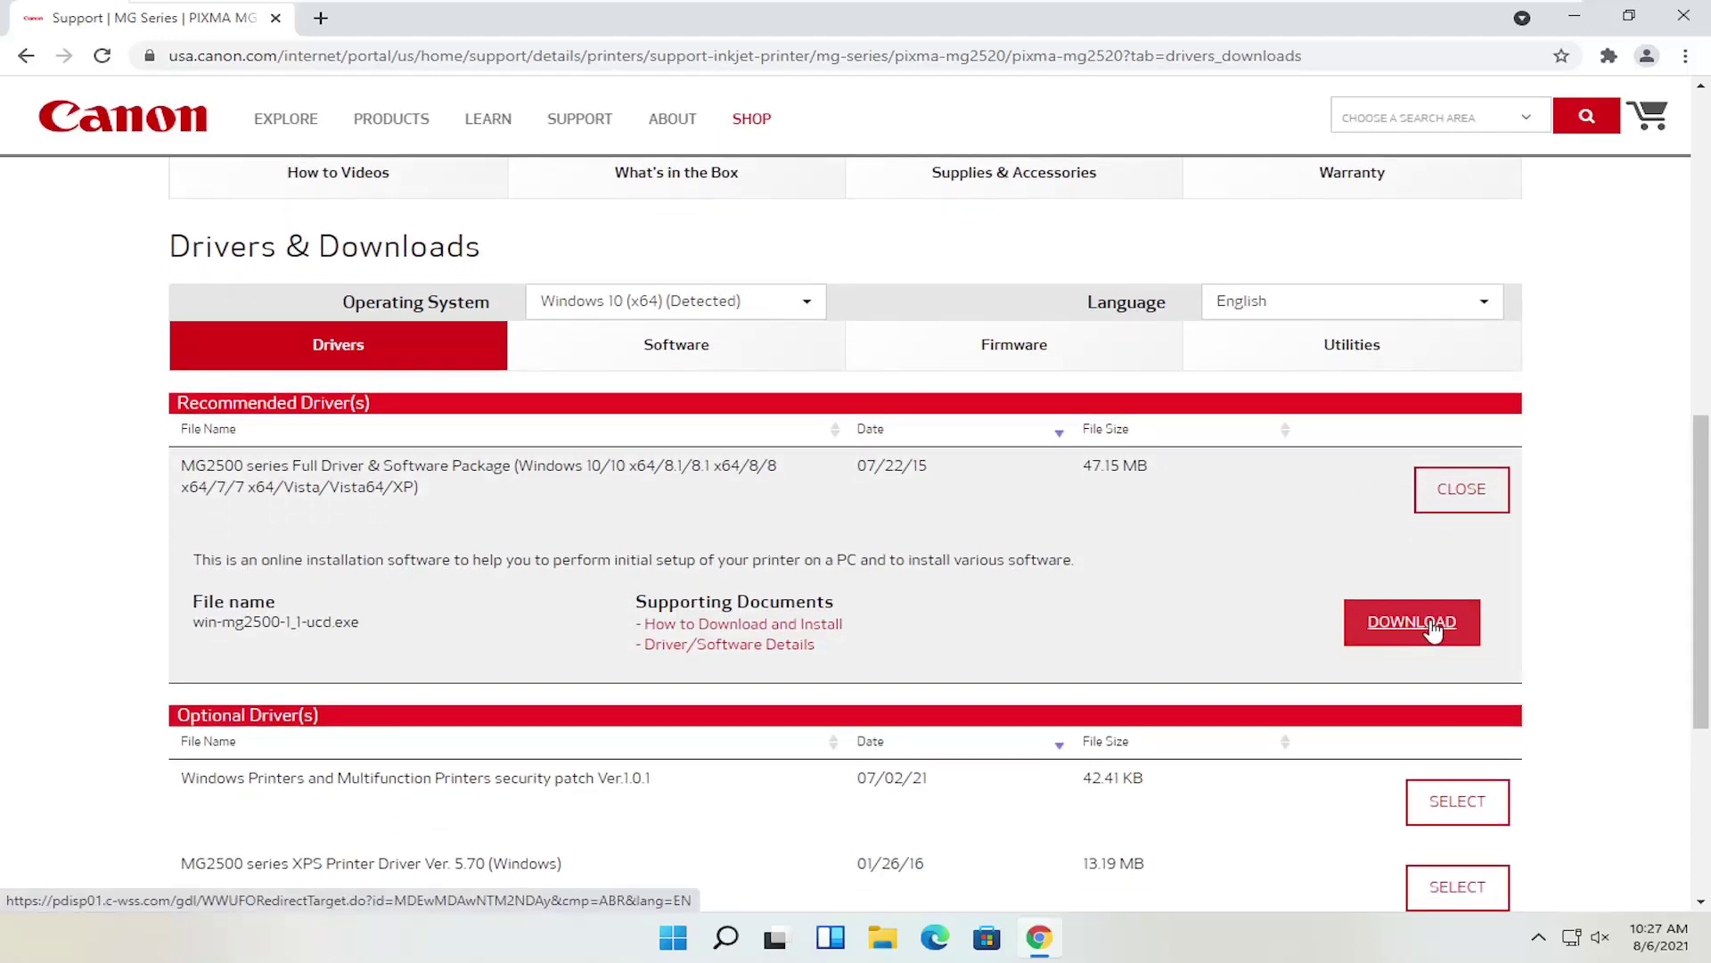
left_click(1422, 624)
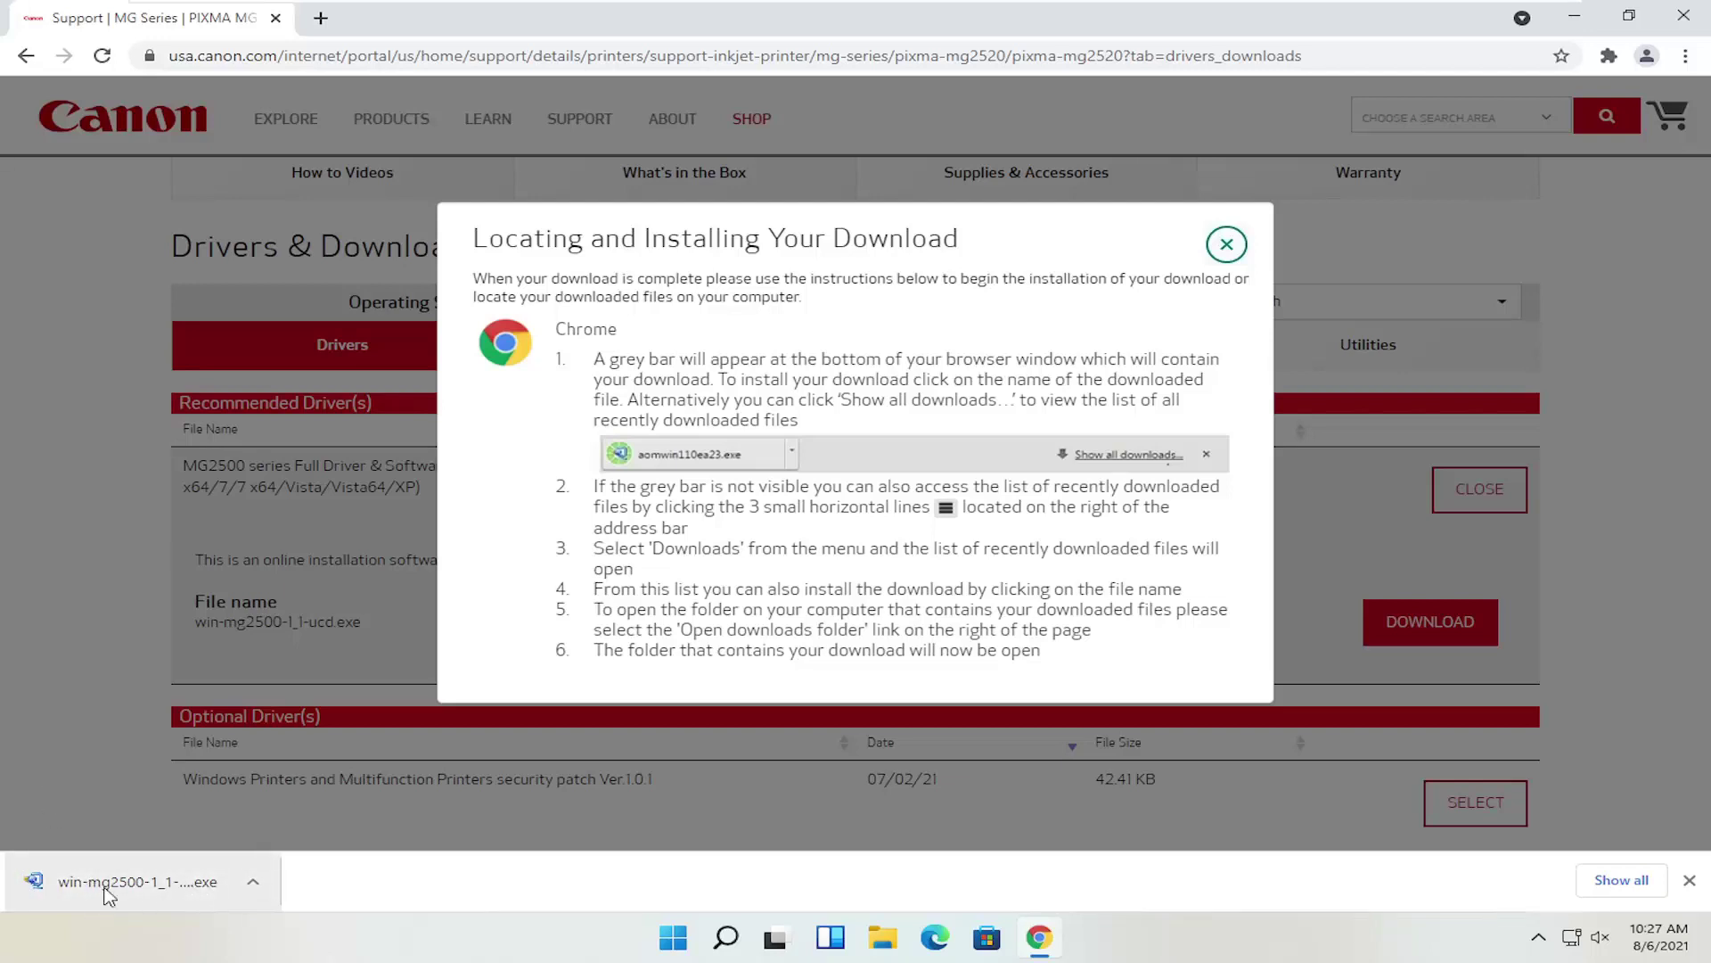
- Show the downloaded win-mg2500-1_1-ucd.exe in its folder and close the browser
left_click(254, 881)
left_click(340, 811)
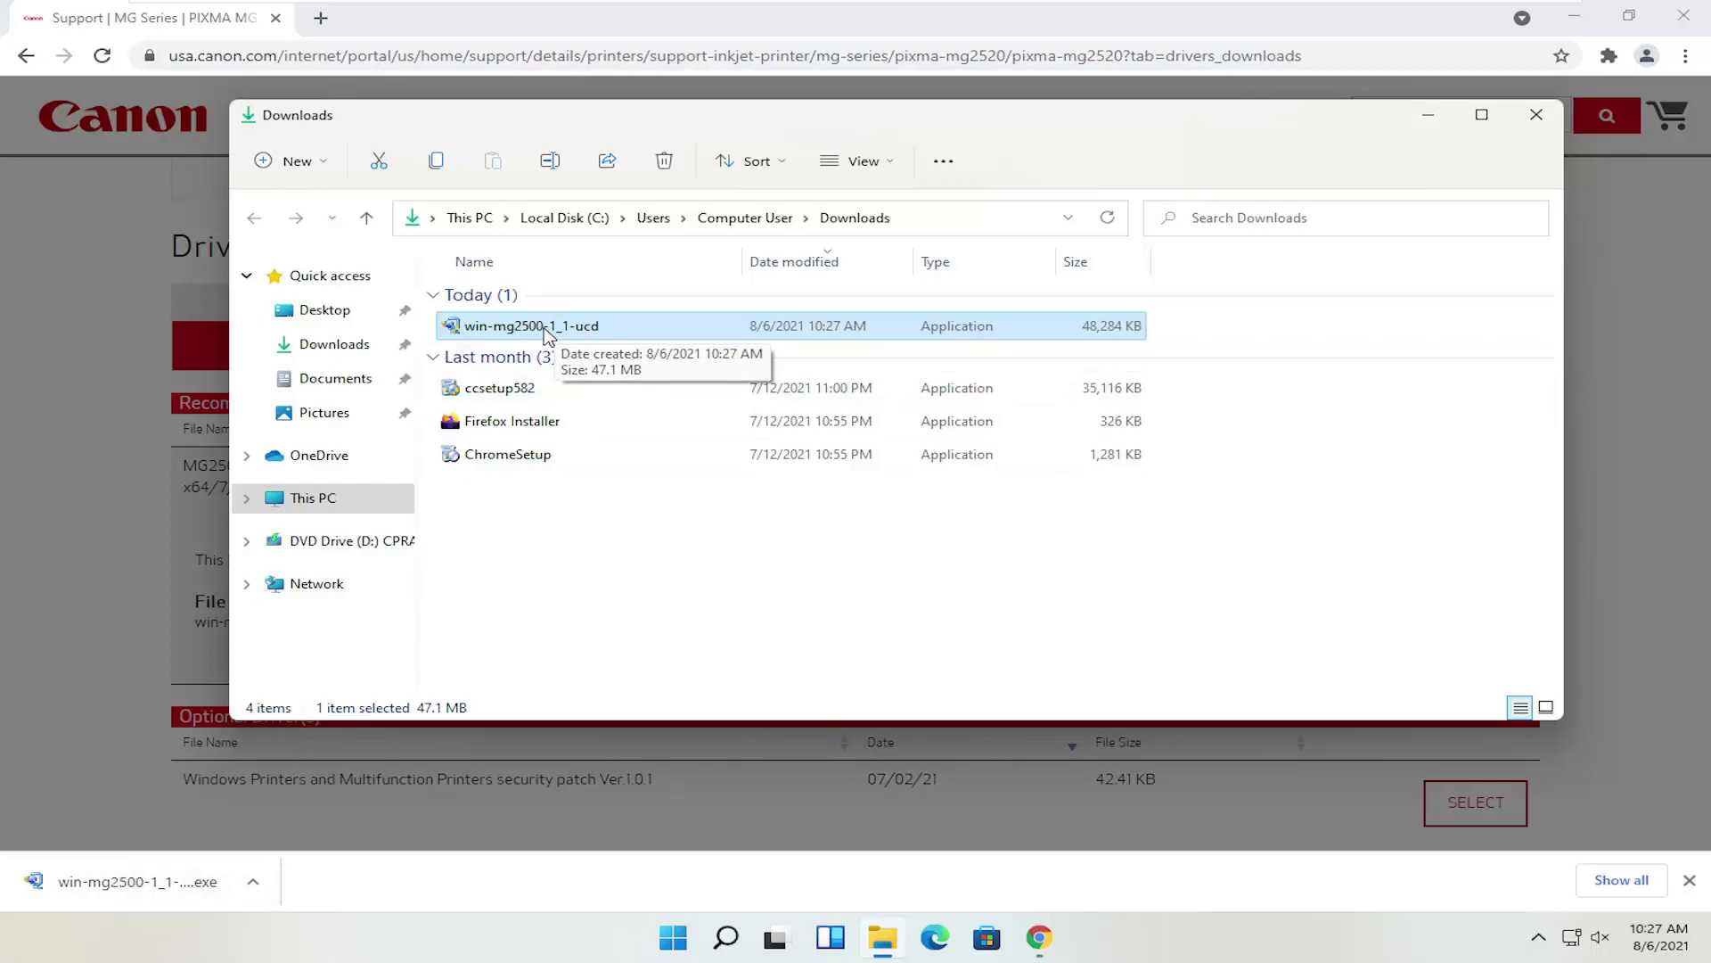
left_click(1699, 22)
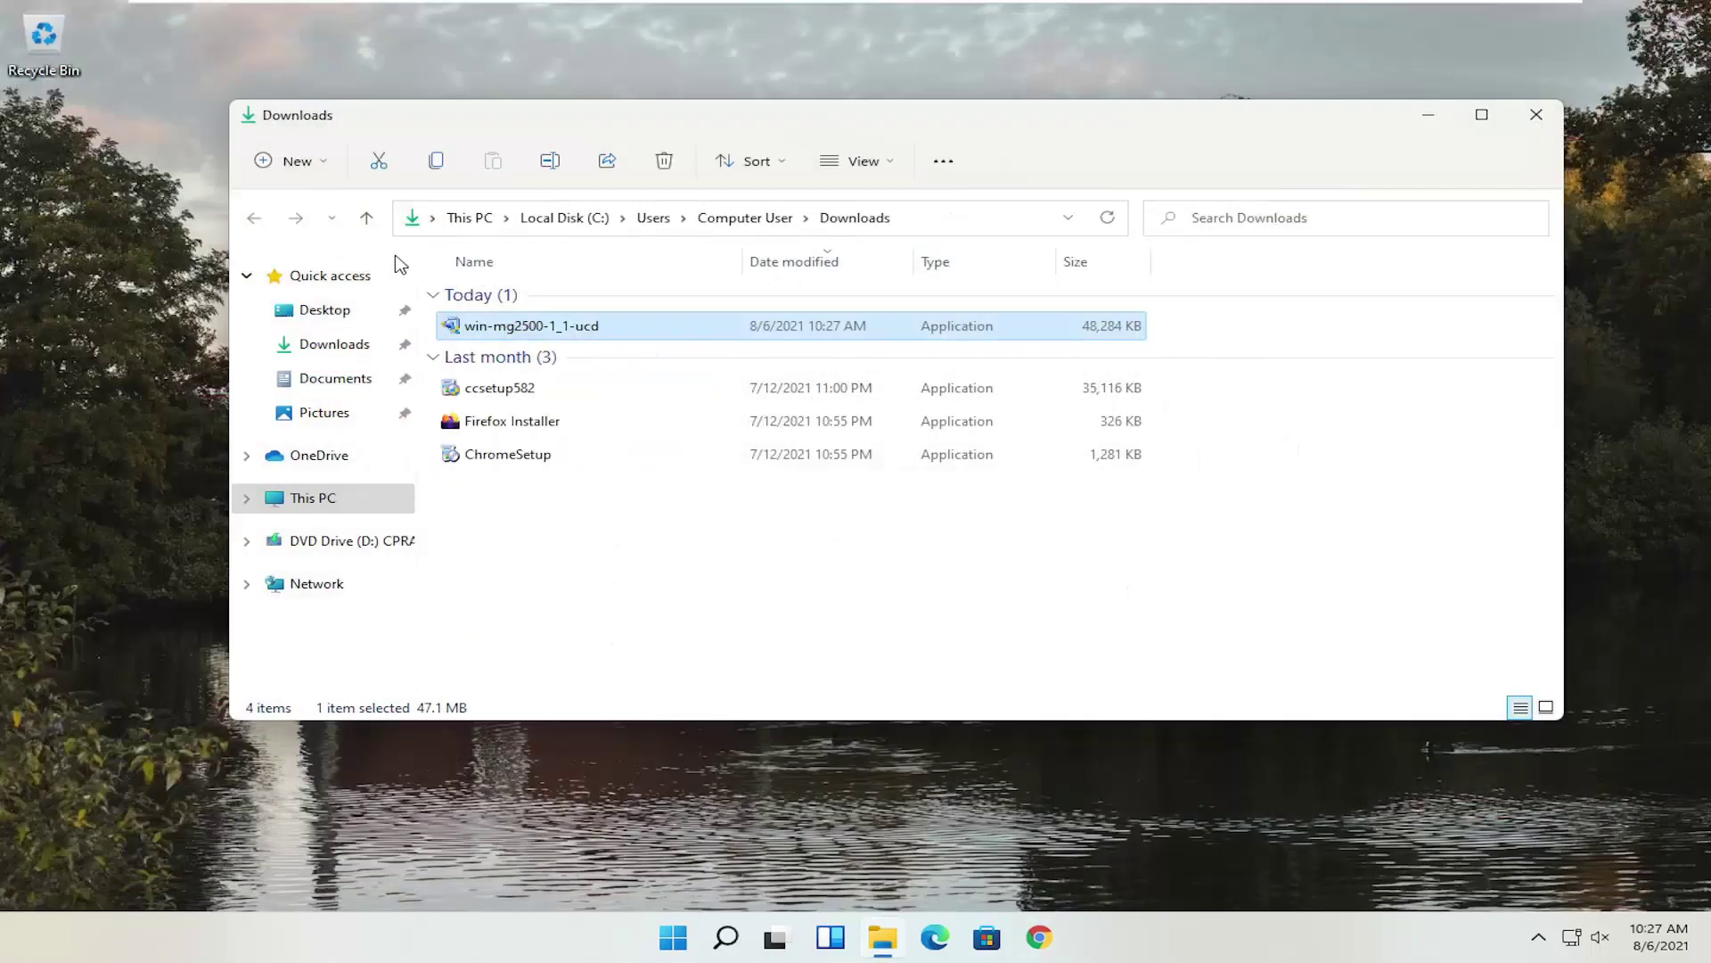
- Run the win-mg2500-1_1-ucd installer with permission to make changes to the device, and minimize the Downloads window
double_click(511, 326)
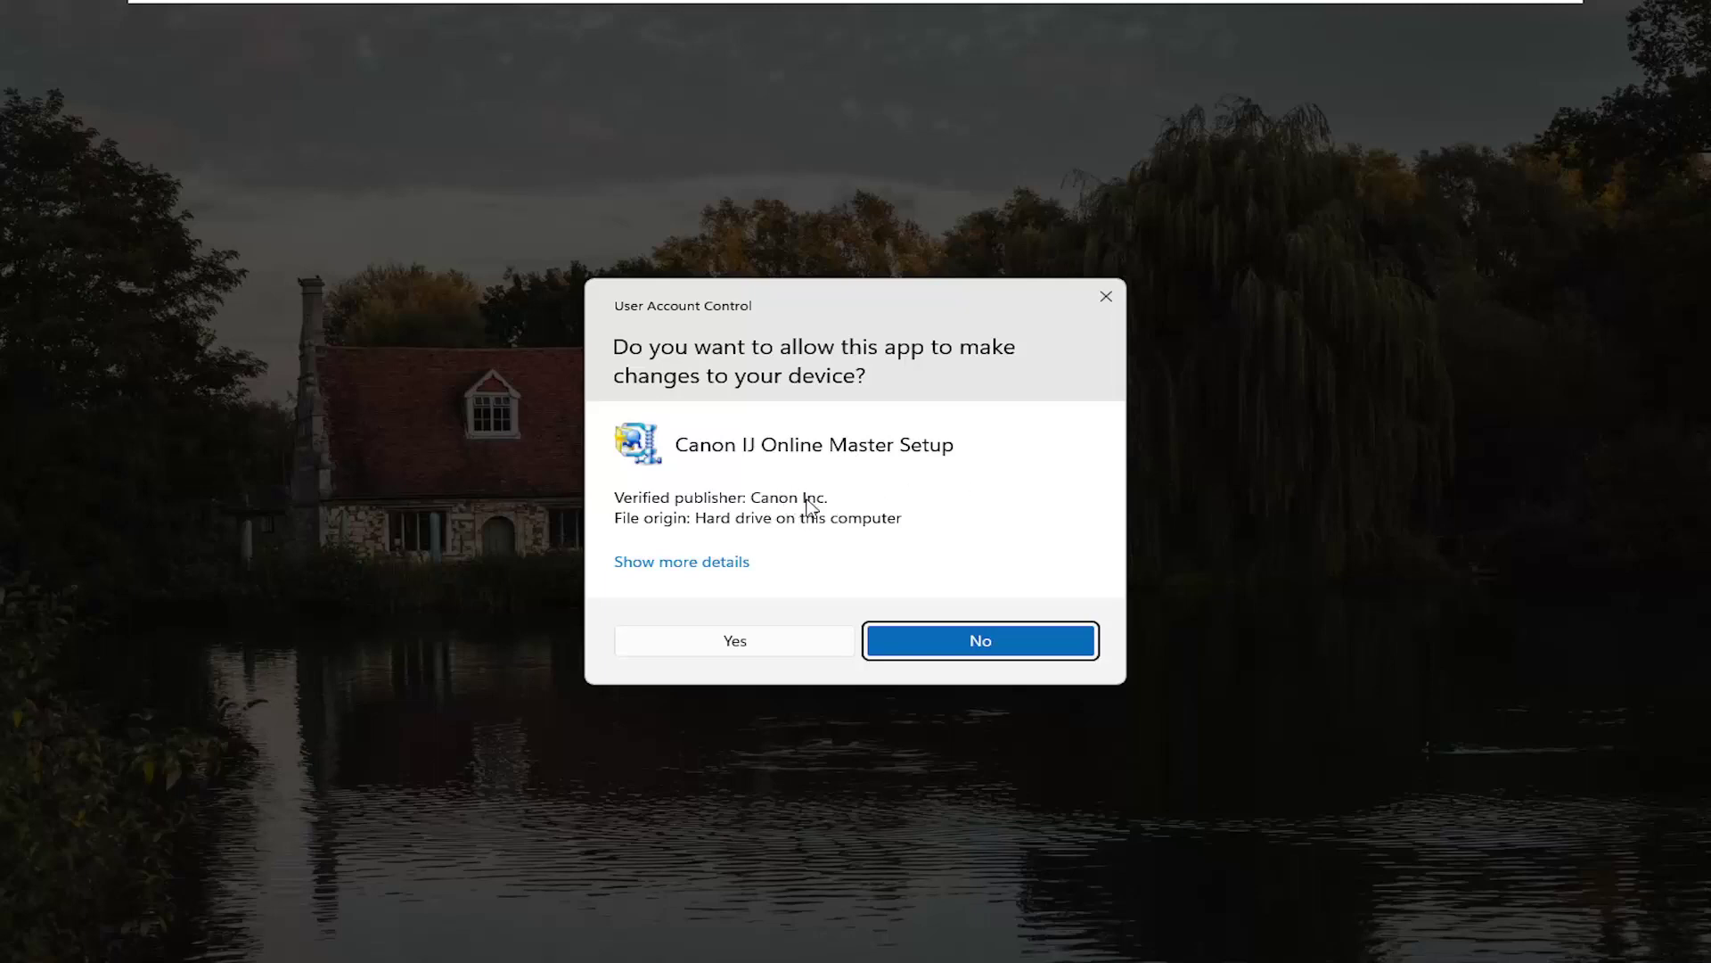
left_click(736, 644)
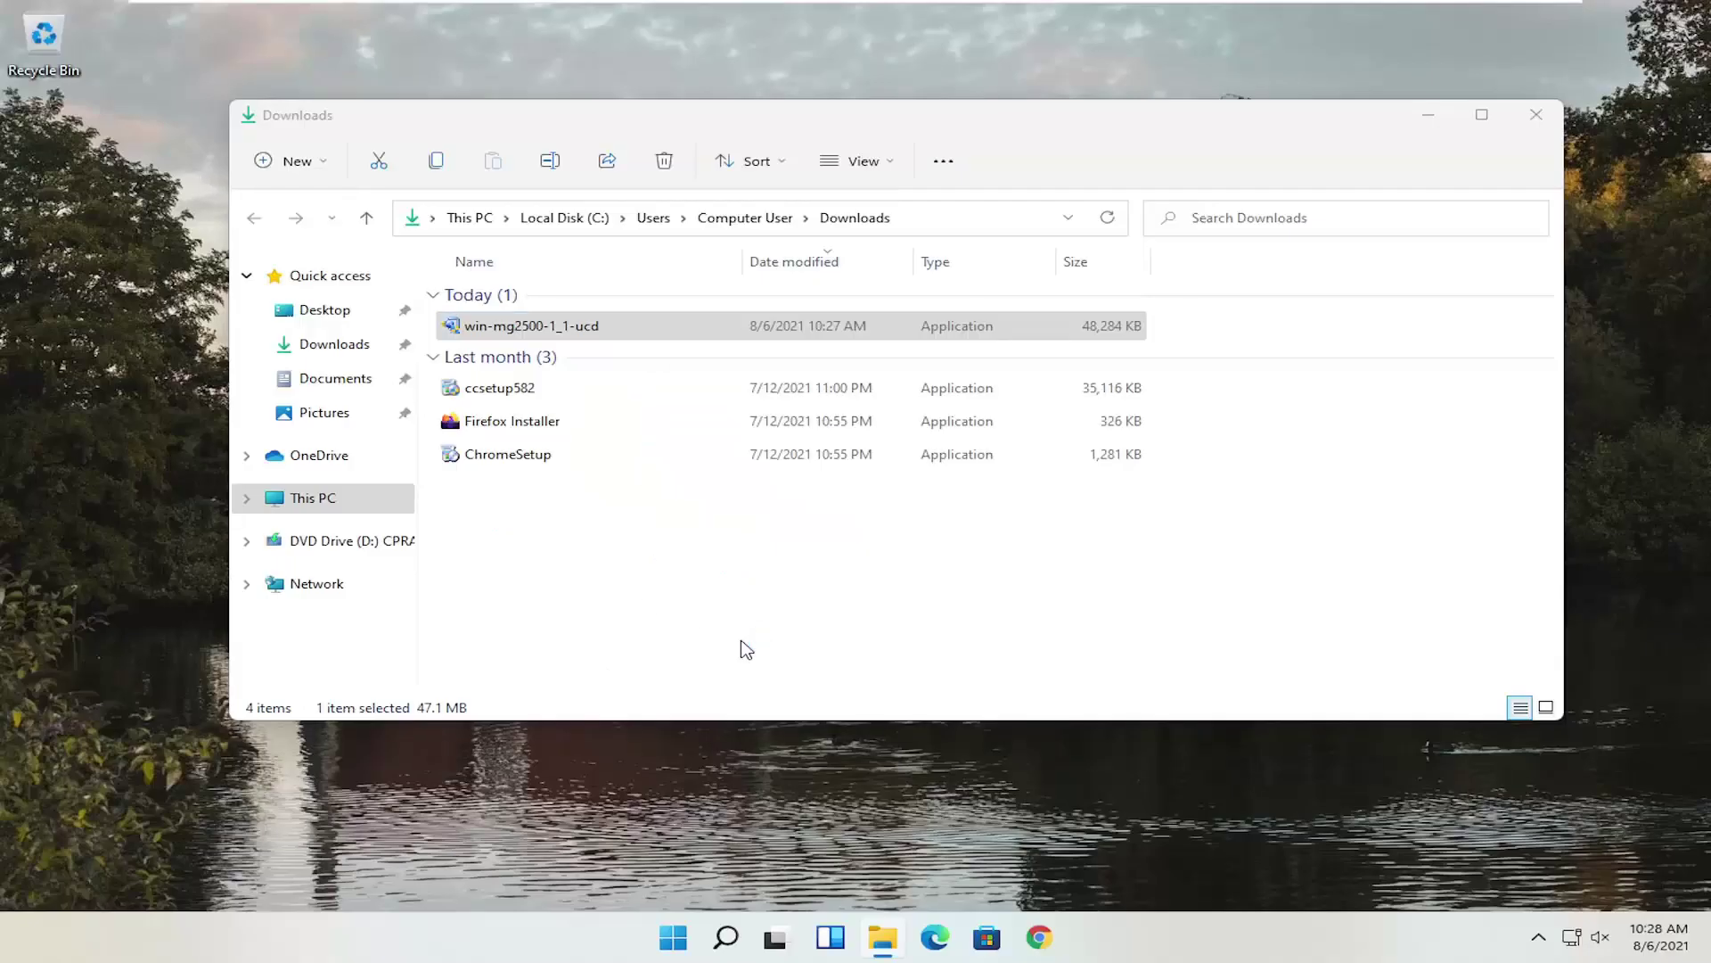
left_click(1428, 116)
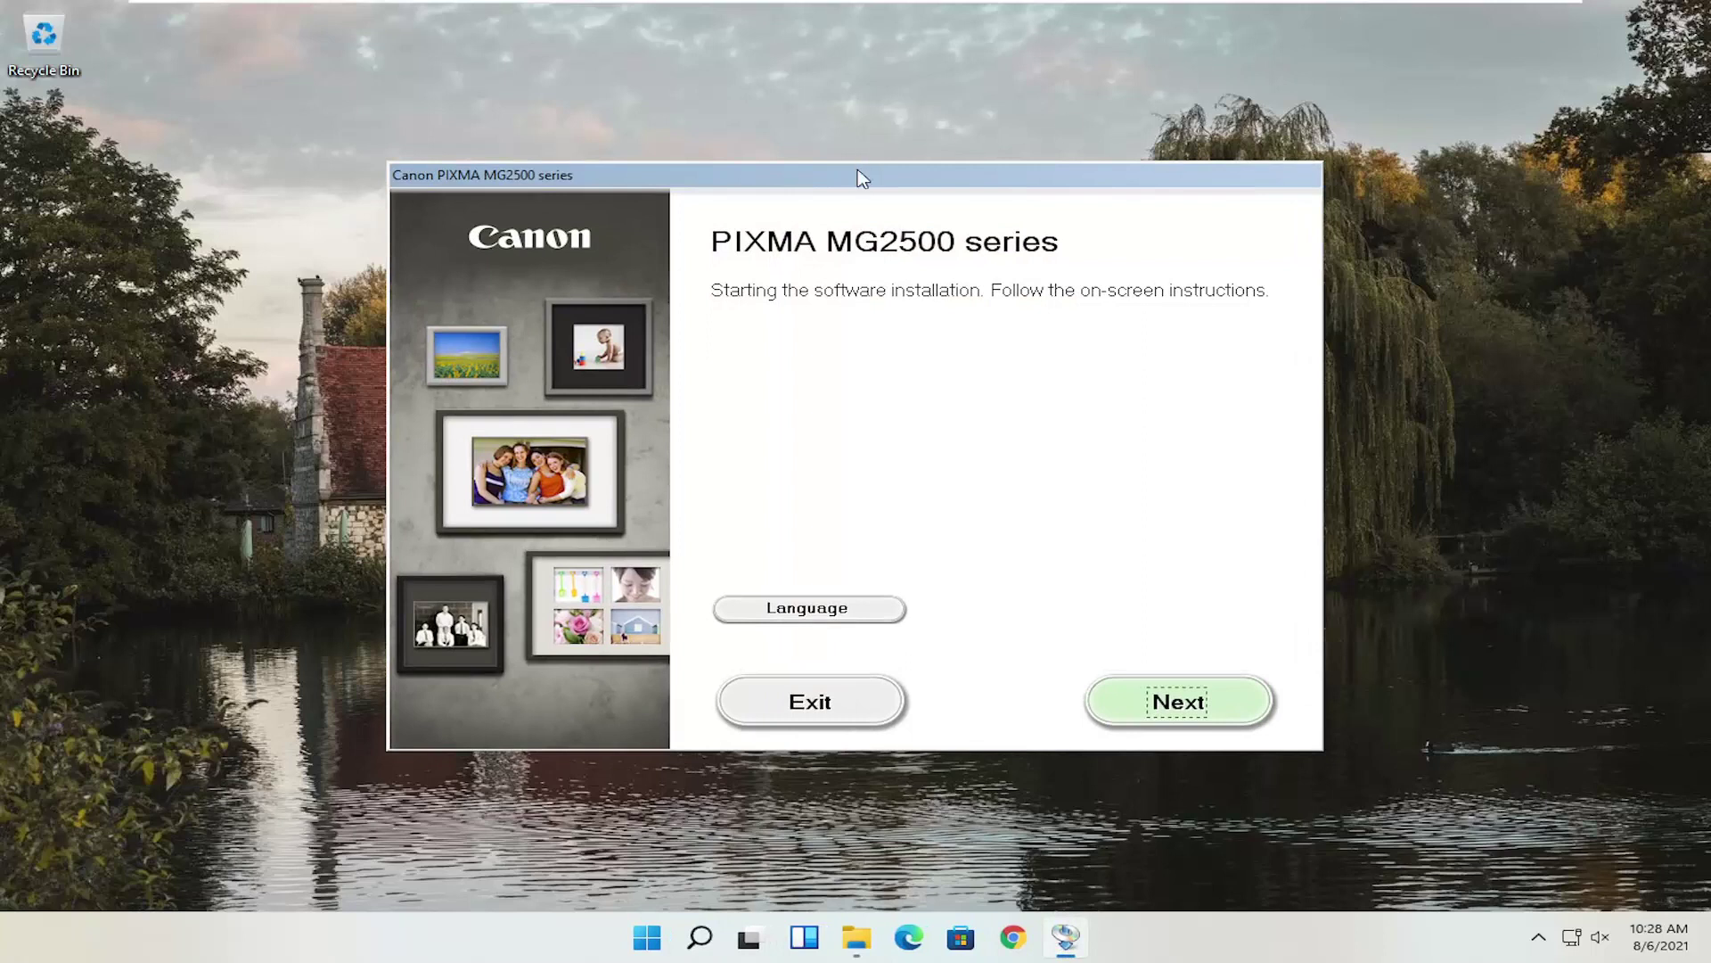
- Check the installer's available languages, keeping English, and return to its start page
left_click_drag(862, 182, 870, 133)
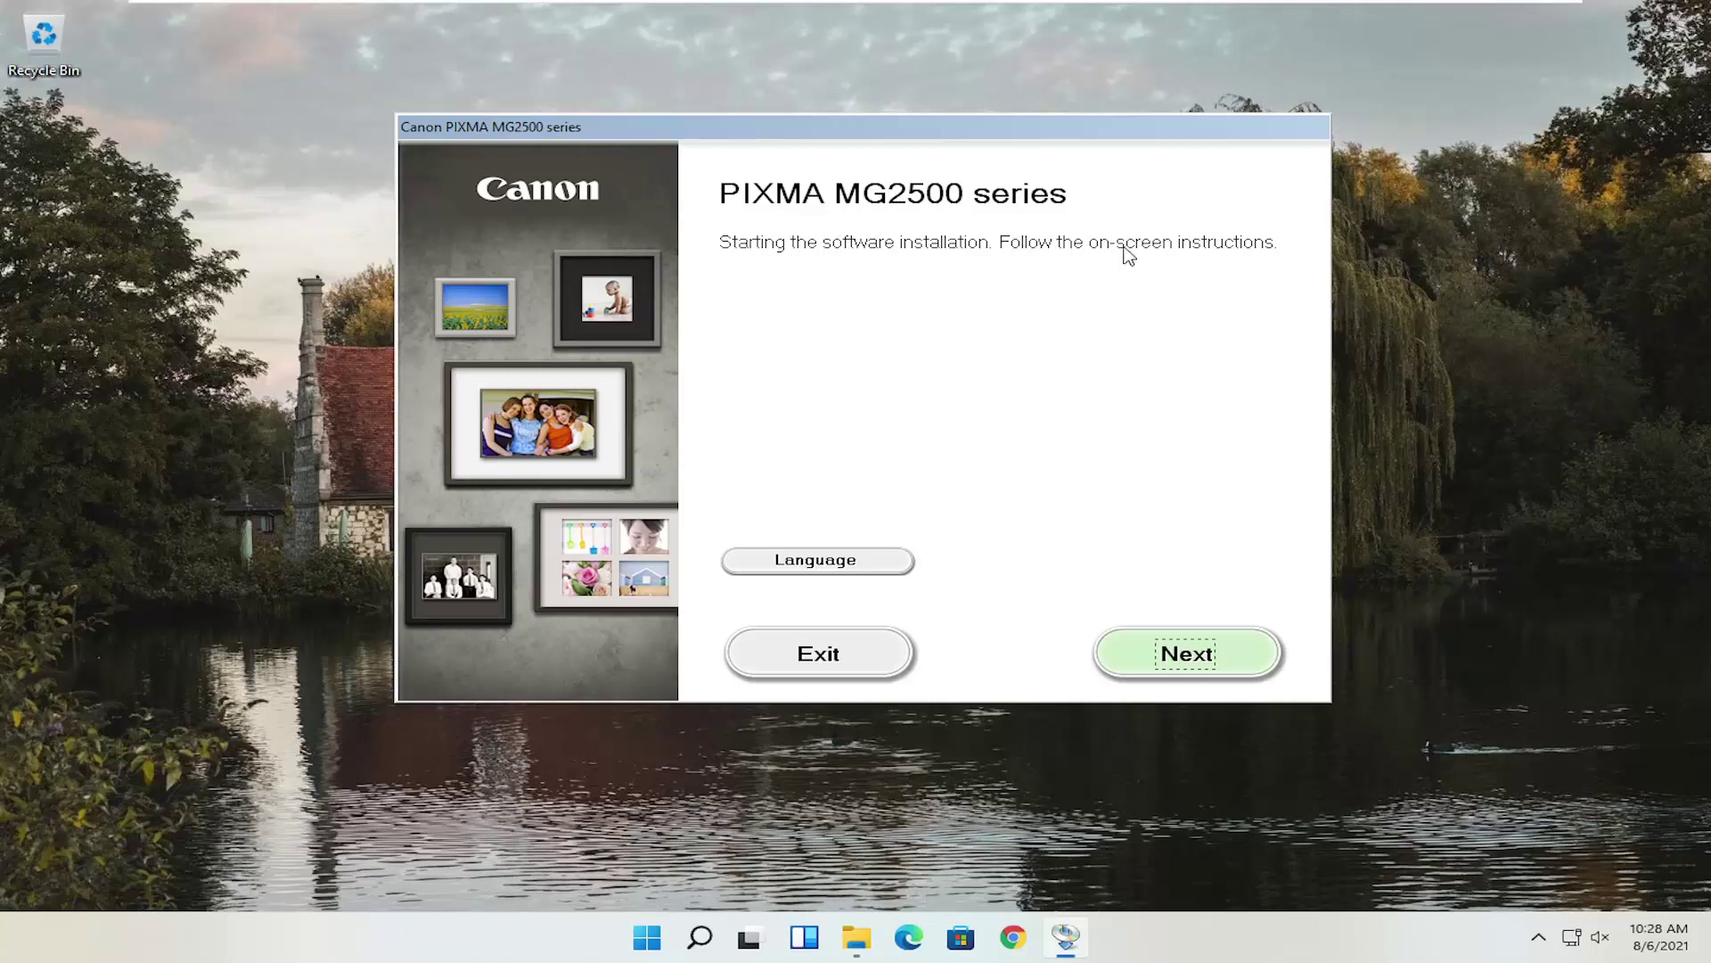
left_click(811, 562)
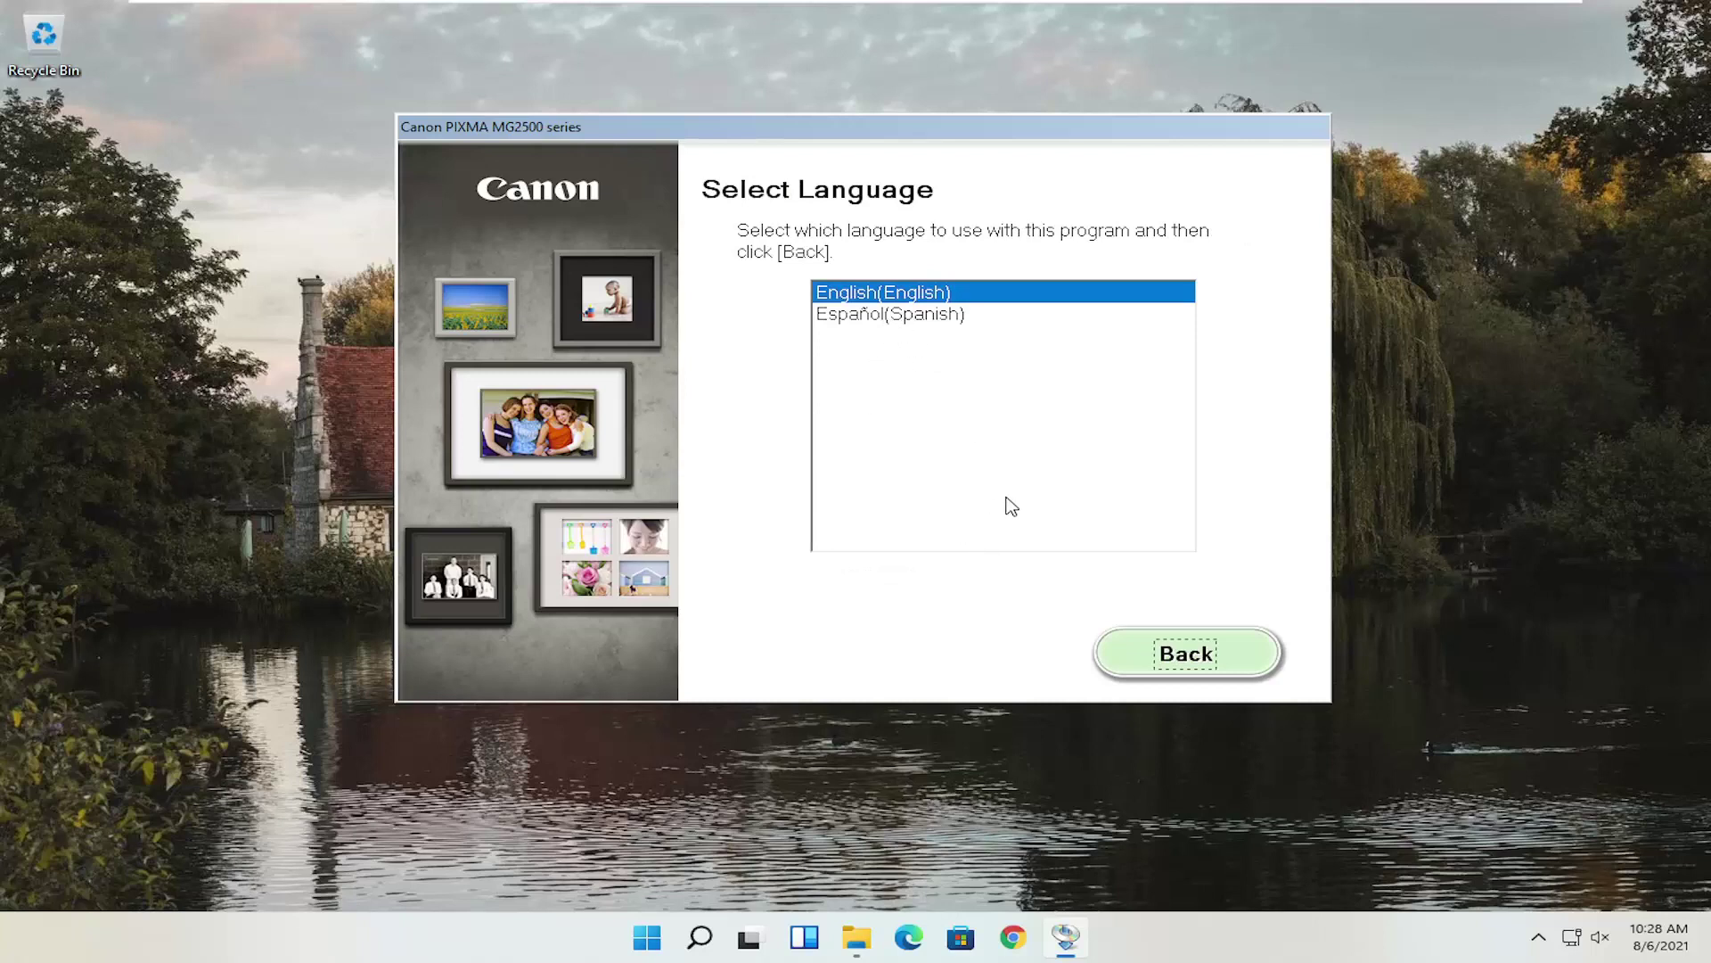
left_click(1154, 657)
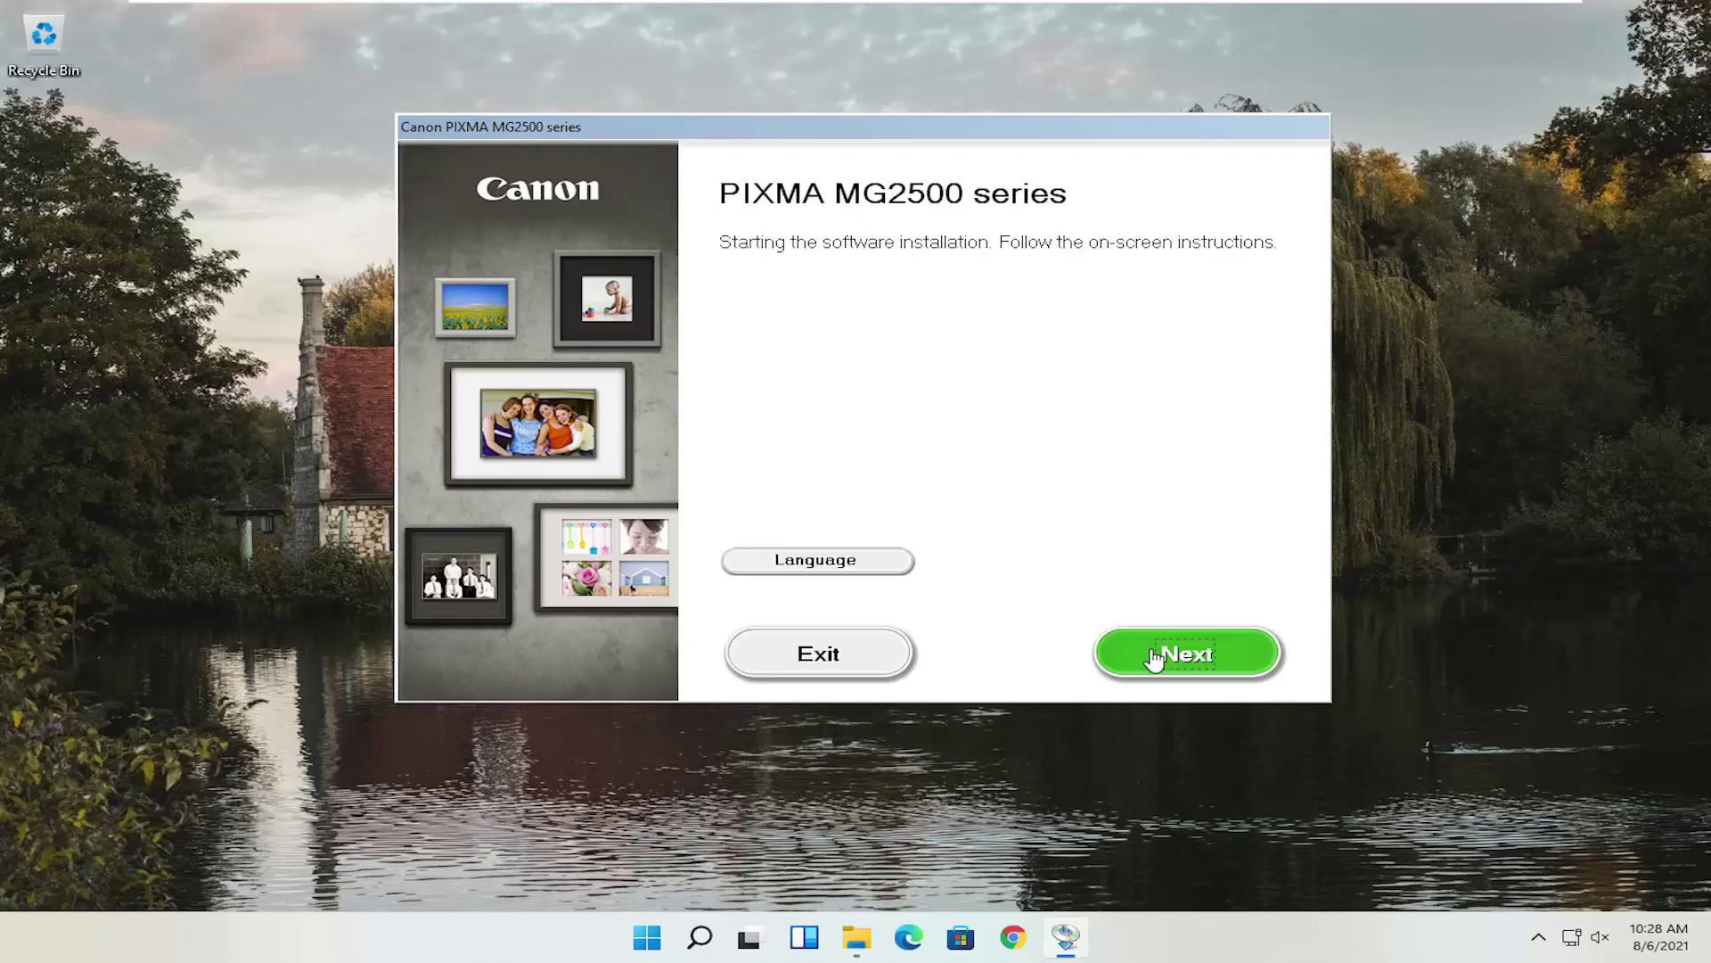
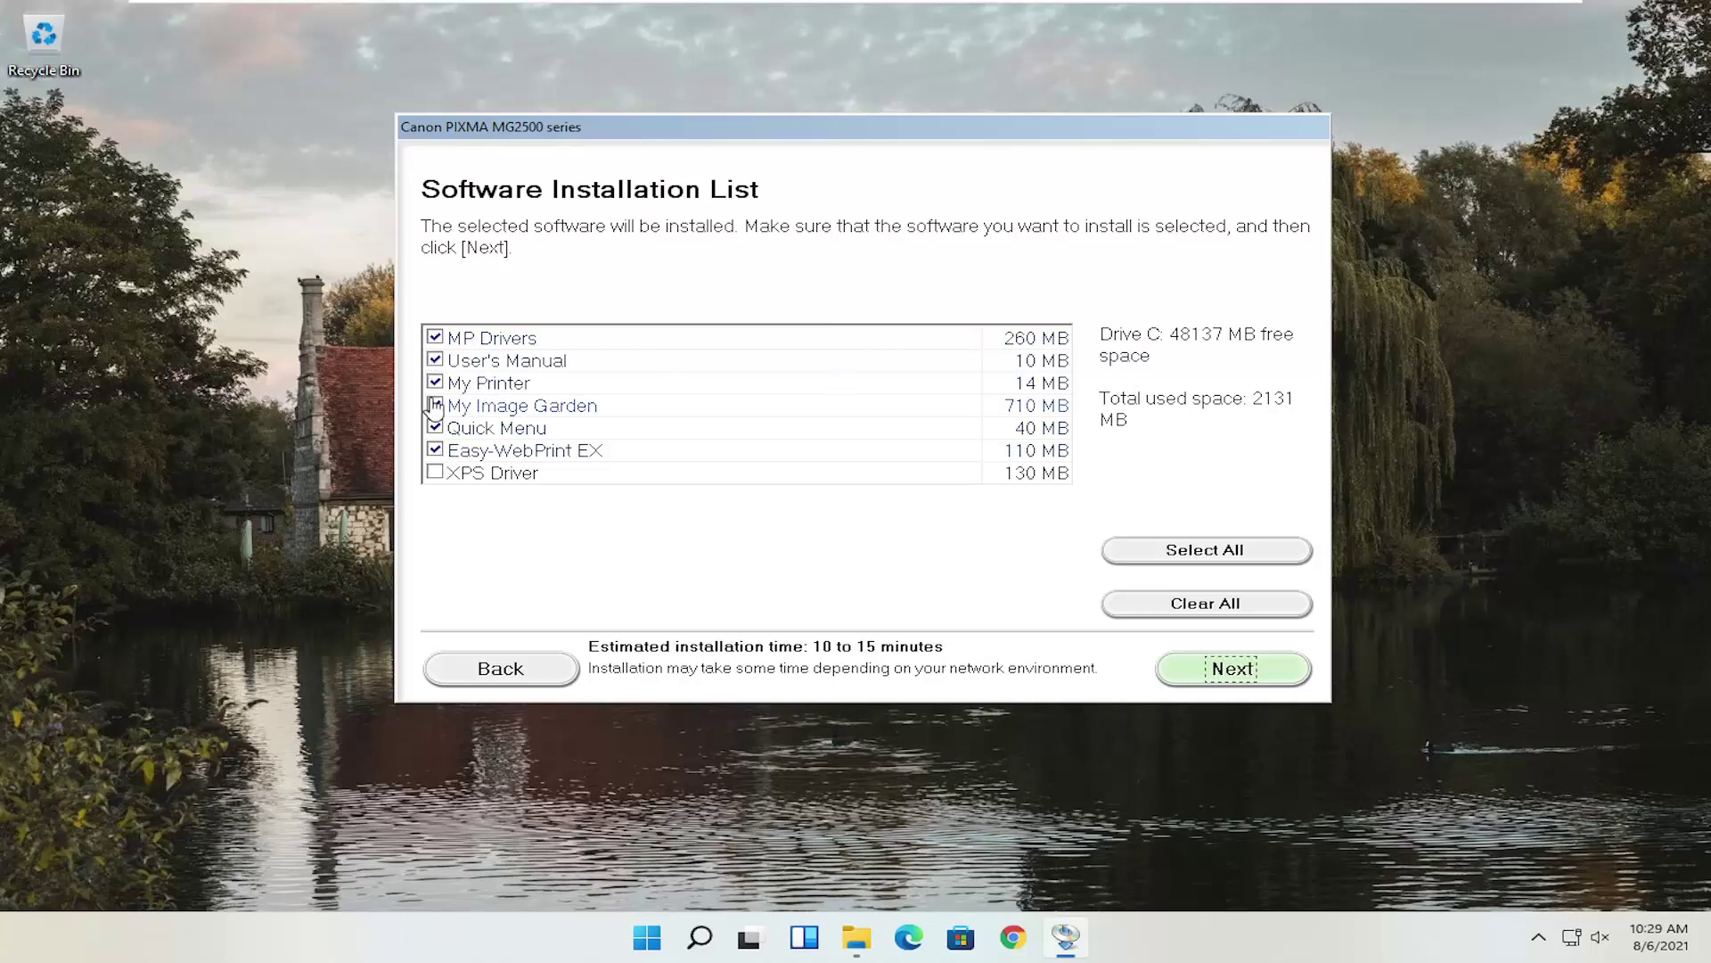
- Exclude Easy-WebPrint EX from the Software Installation List and confirm the remaining selection
mouse_move(457, 344)
mouse_move(492, 437)
mouse_move(541, 419)
left_click(435, 451)
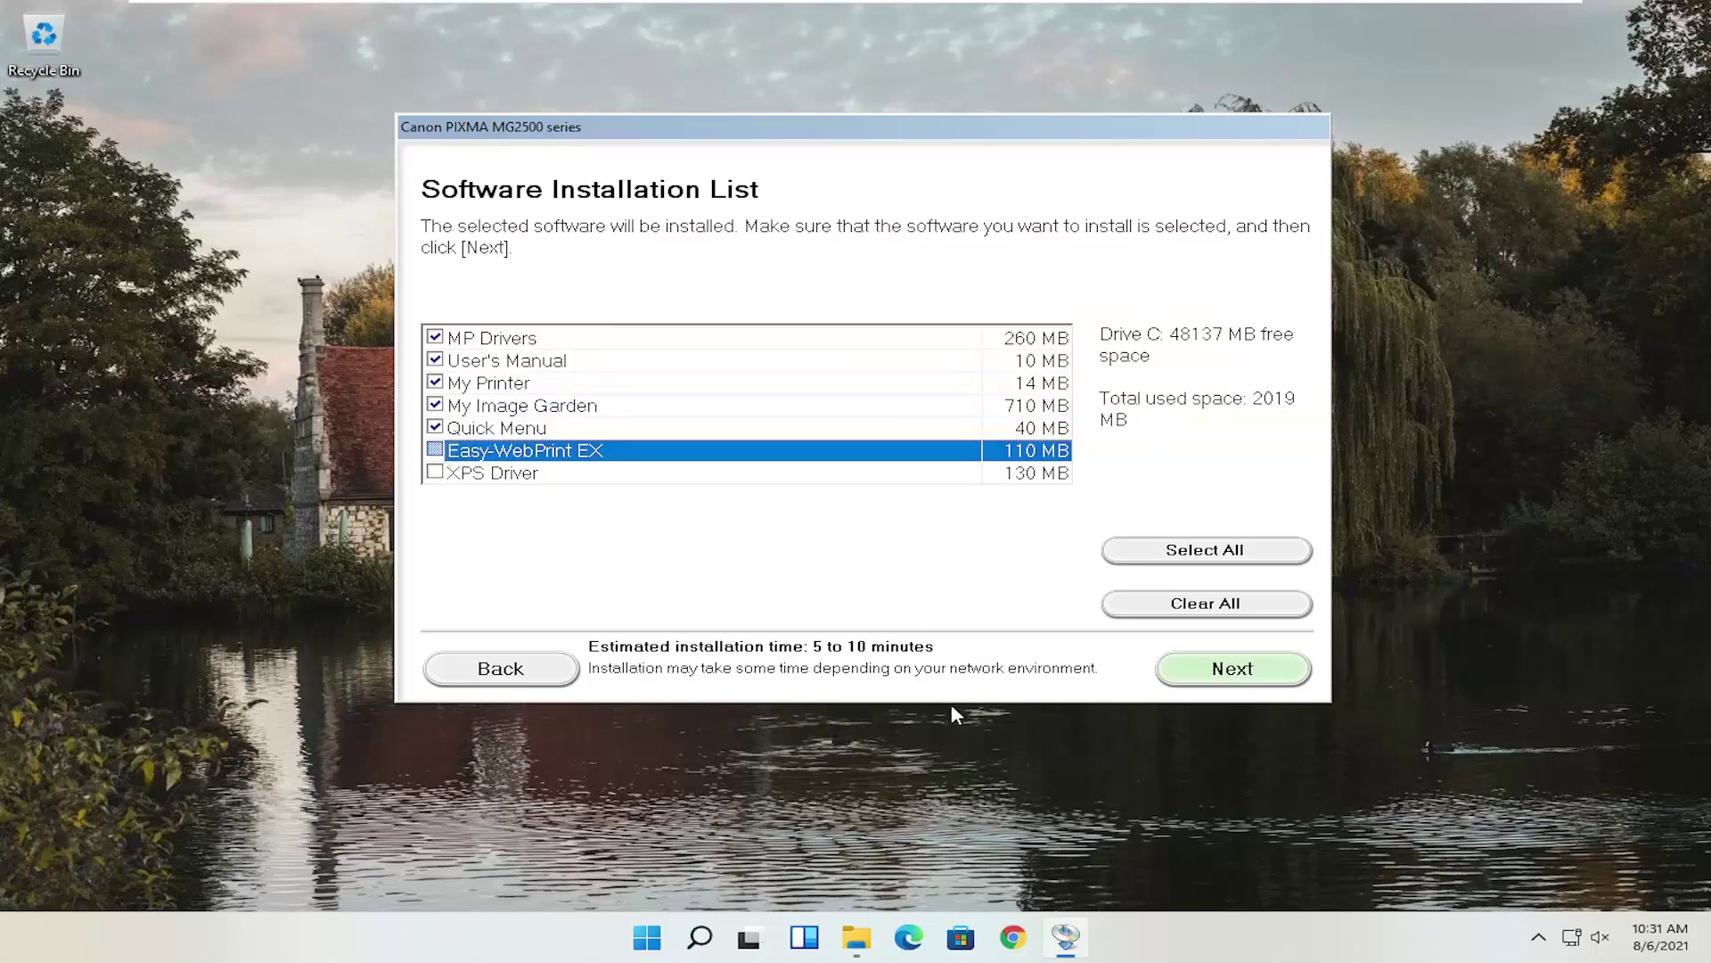
left_click(1219, 675)
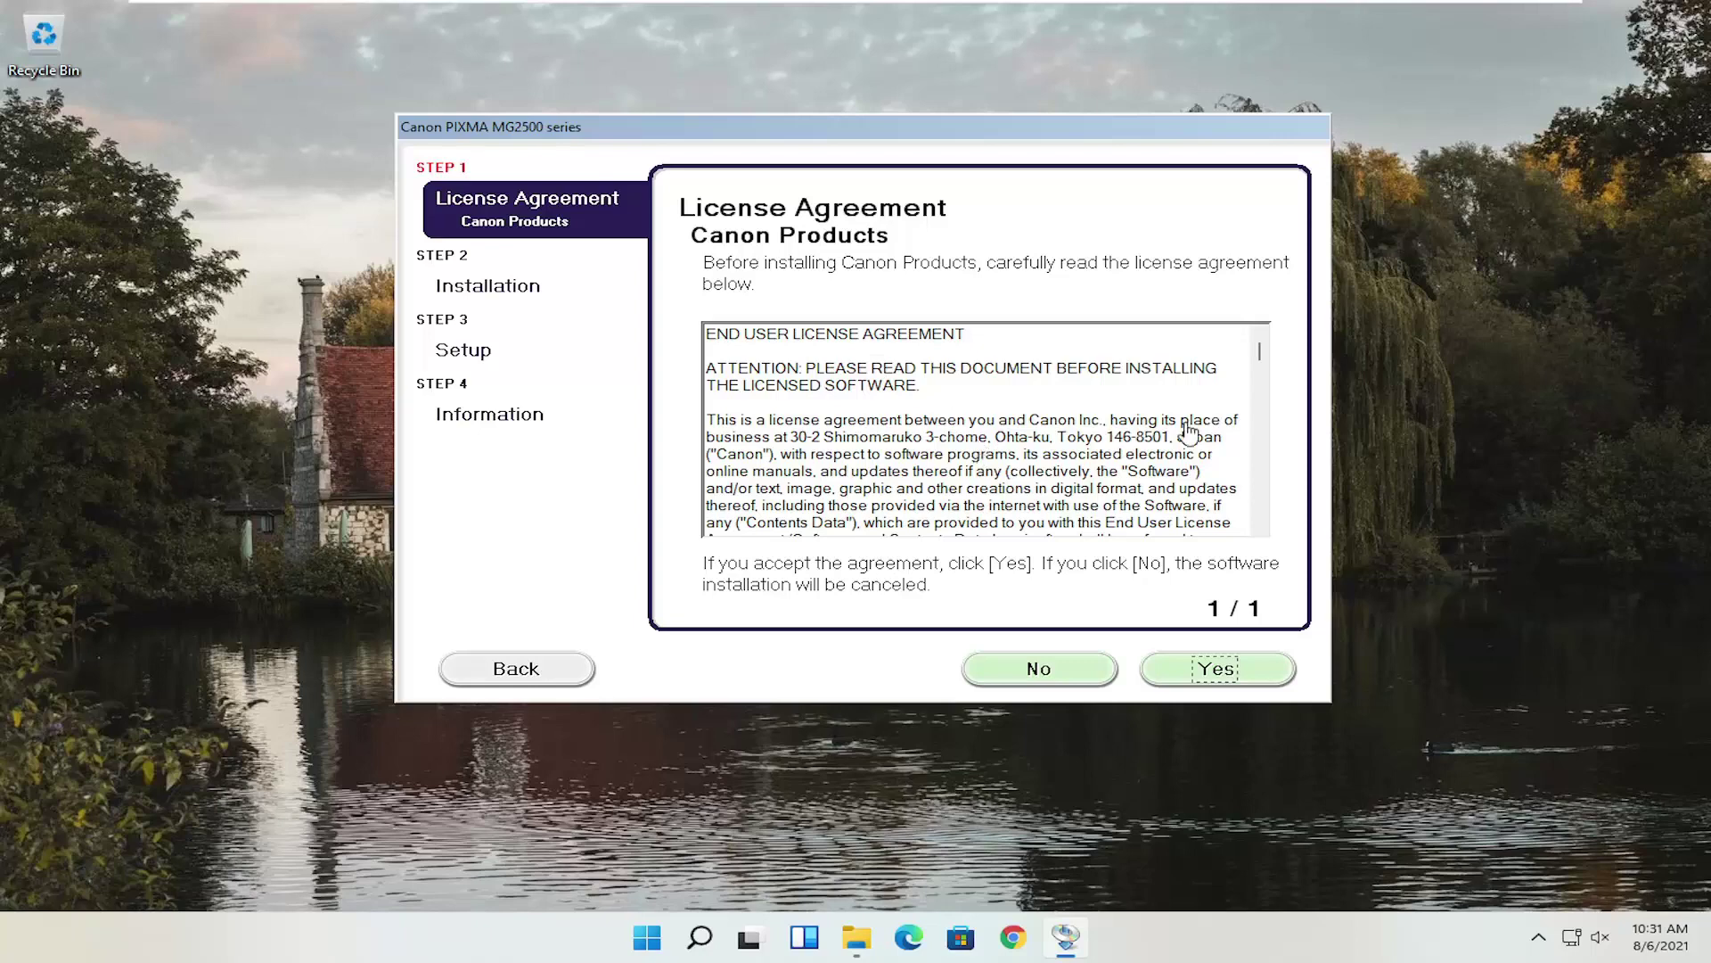
- Accept the Canon license agreement and continue past the install wizard permissions notice to start downloading the software
left_click(1190, 682)
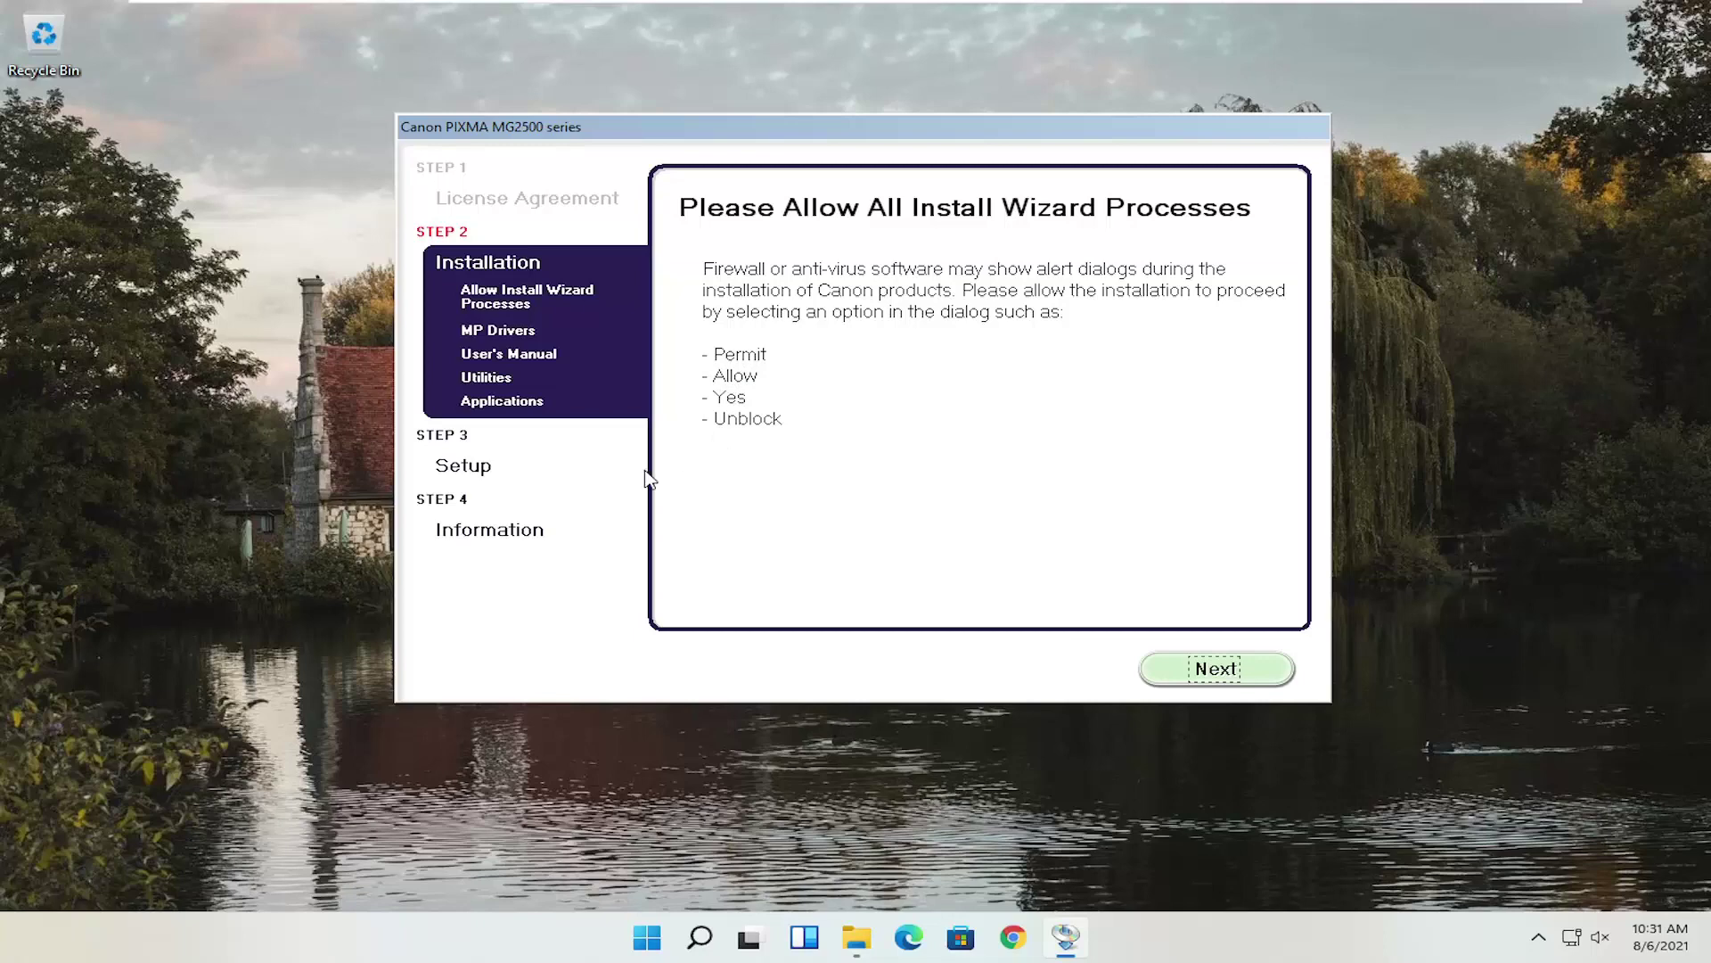
left_click(1201, 675)
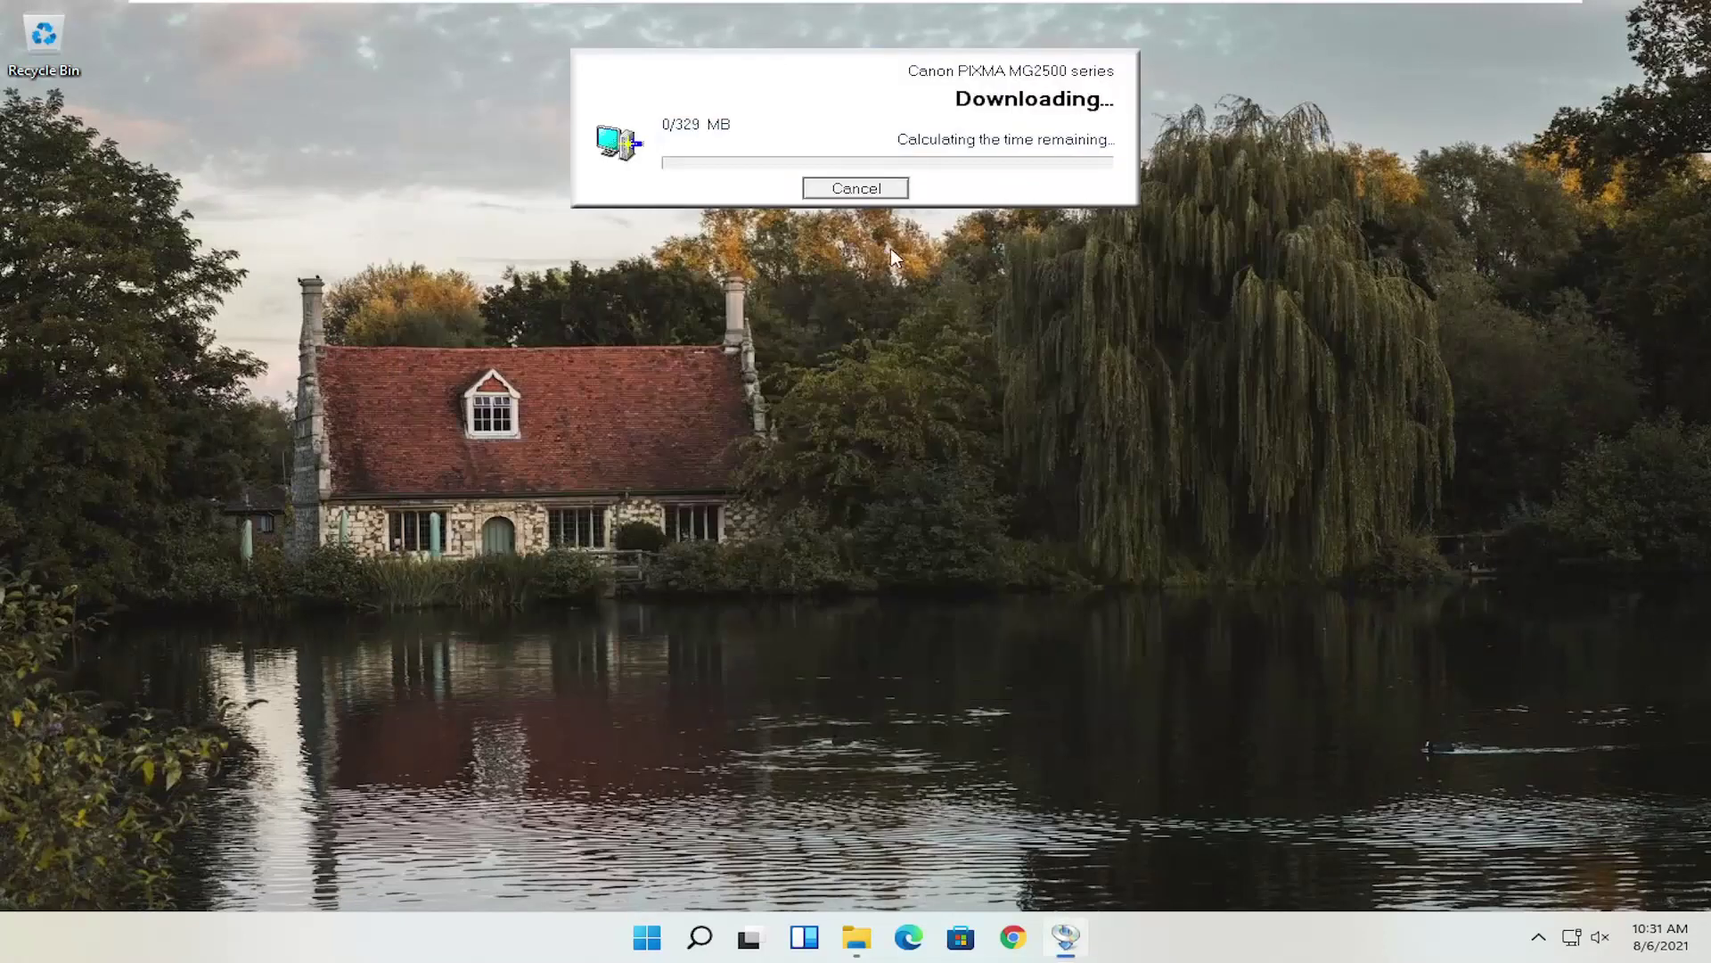